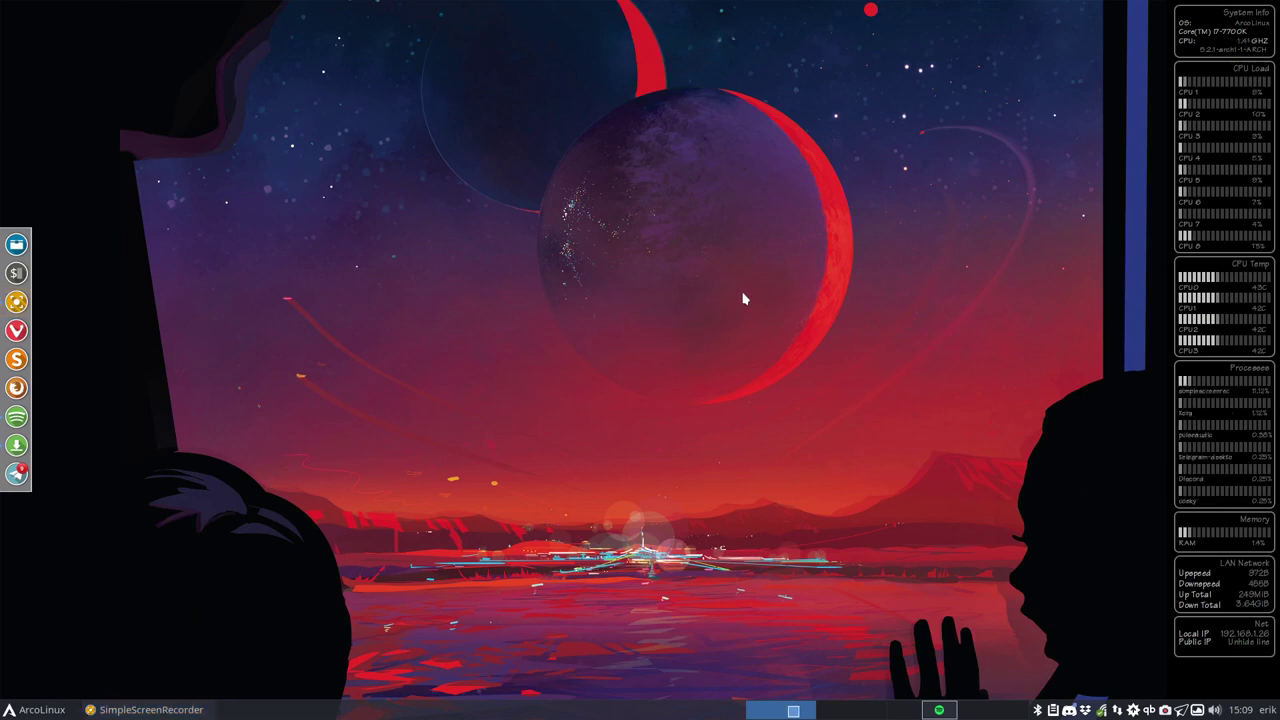
Step: Close the system-info terminal and all Firefox tabs except the Google one
{"action": "key", "text": "ctrl+alt+Return"}
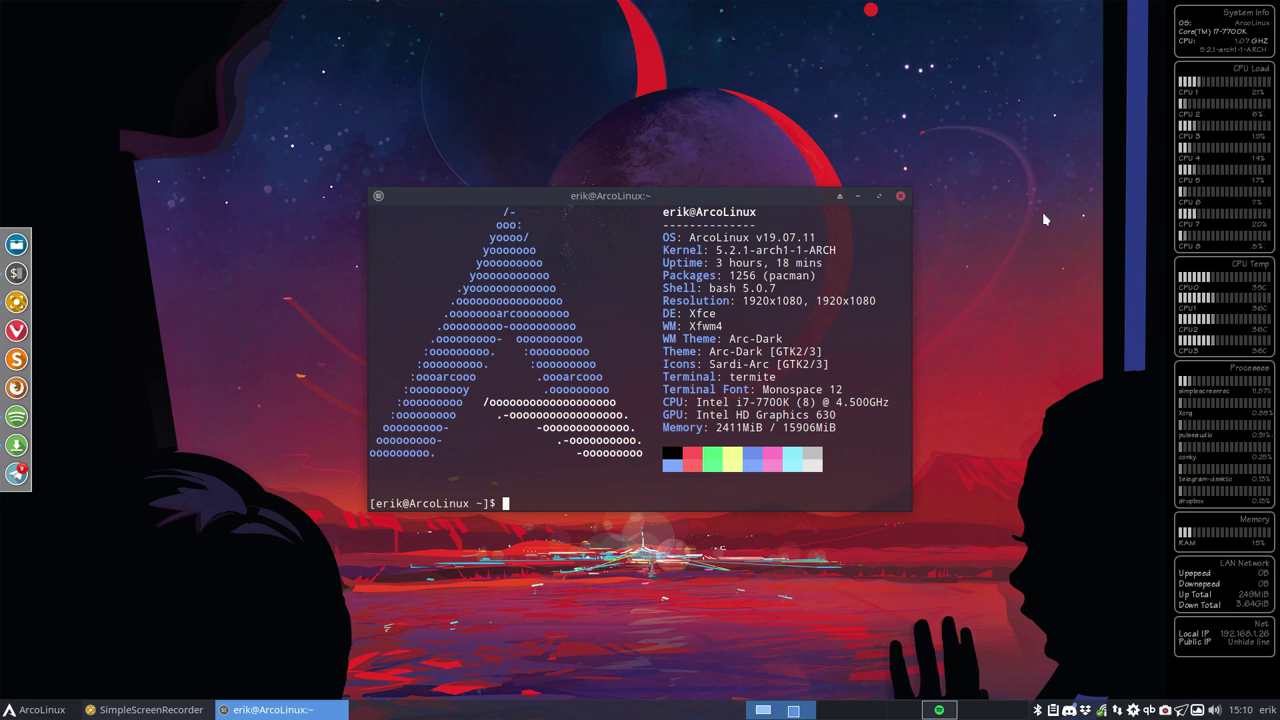
{"action": "left_click", "coordinate": [900, 197]}
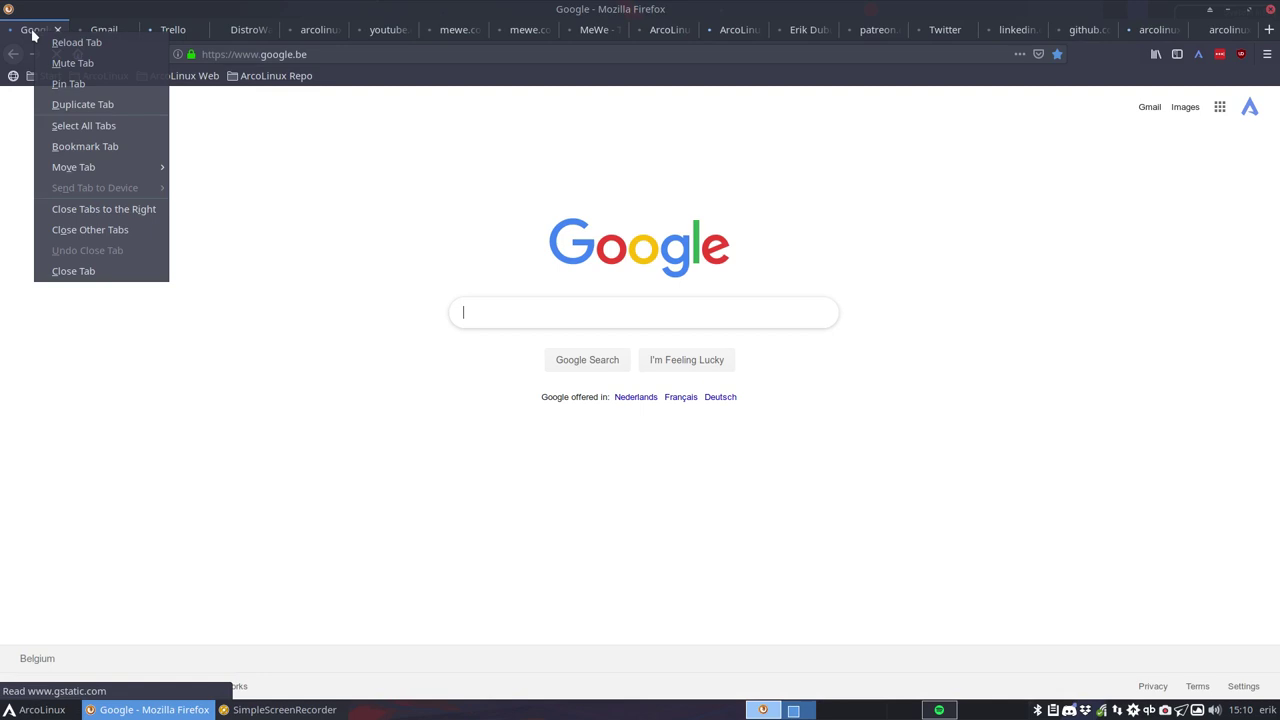
{"action": "key", "text": "Escape"}
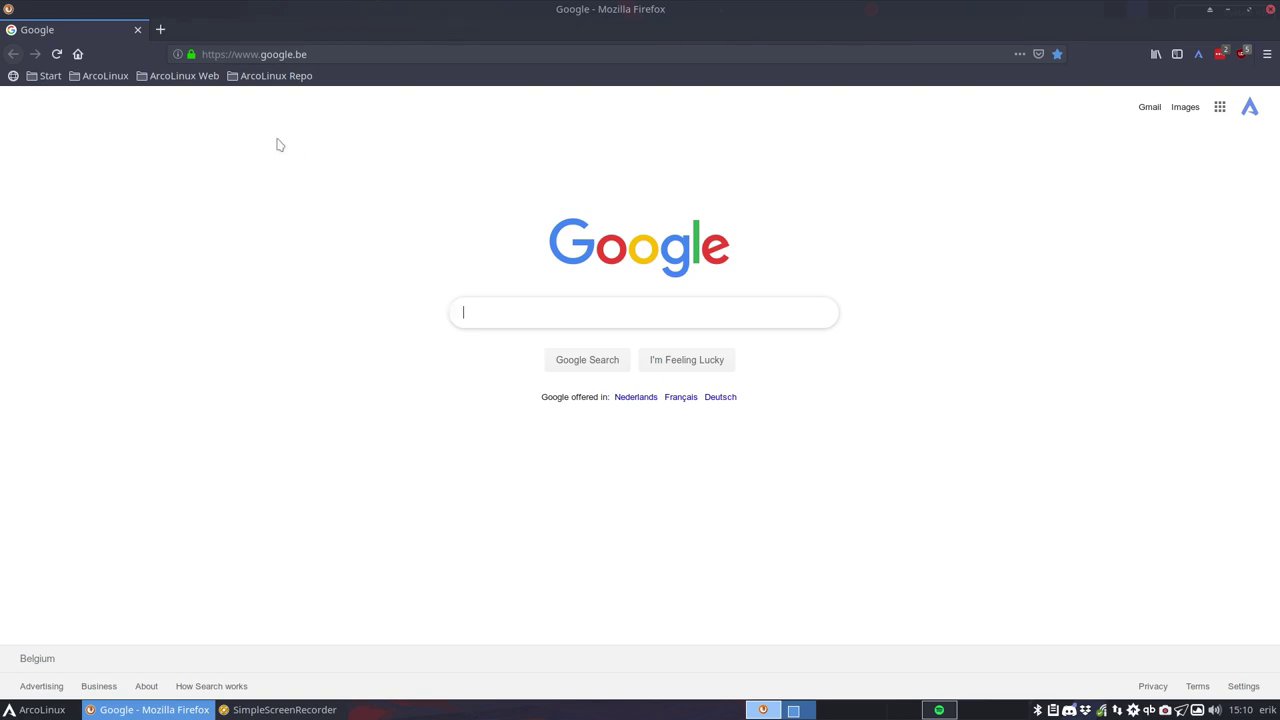
Step: Show the menu bar, look at the History menu, then dismiss it
{"action": "key", "text": "alt"}
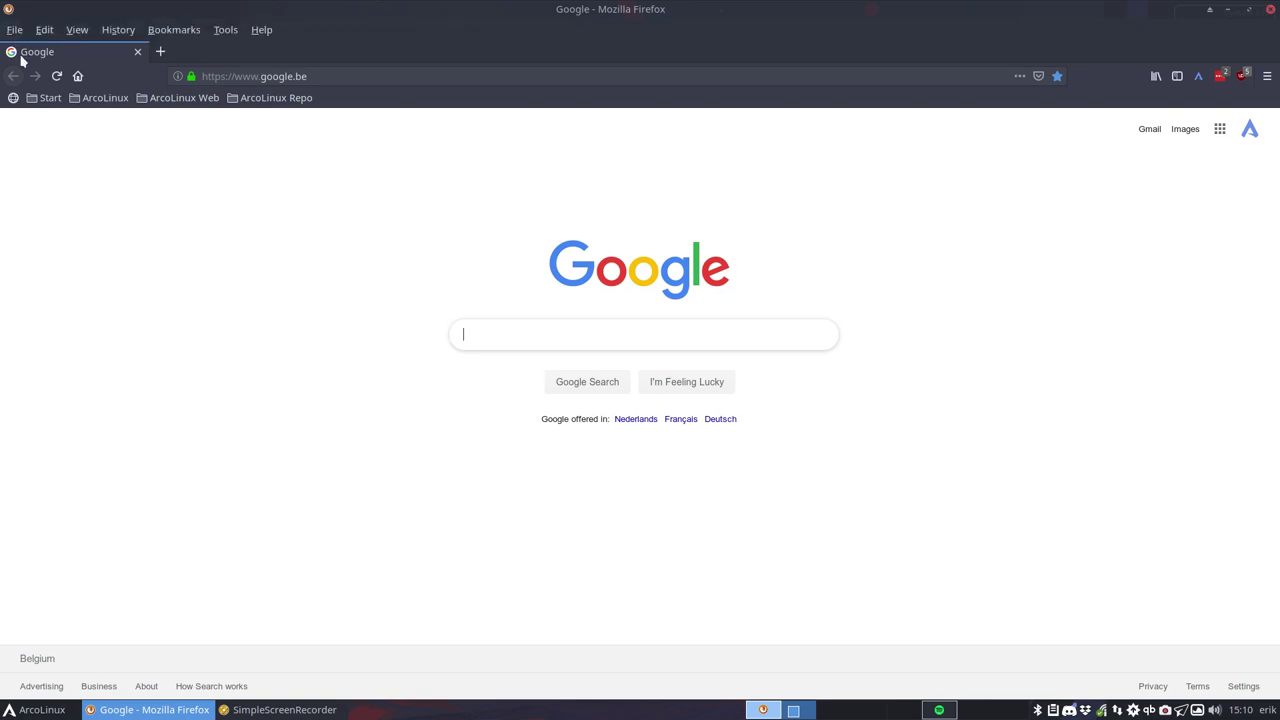
{"action": "left_click", "coordinate": [15, 30]}
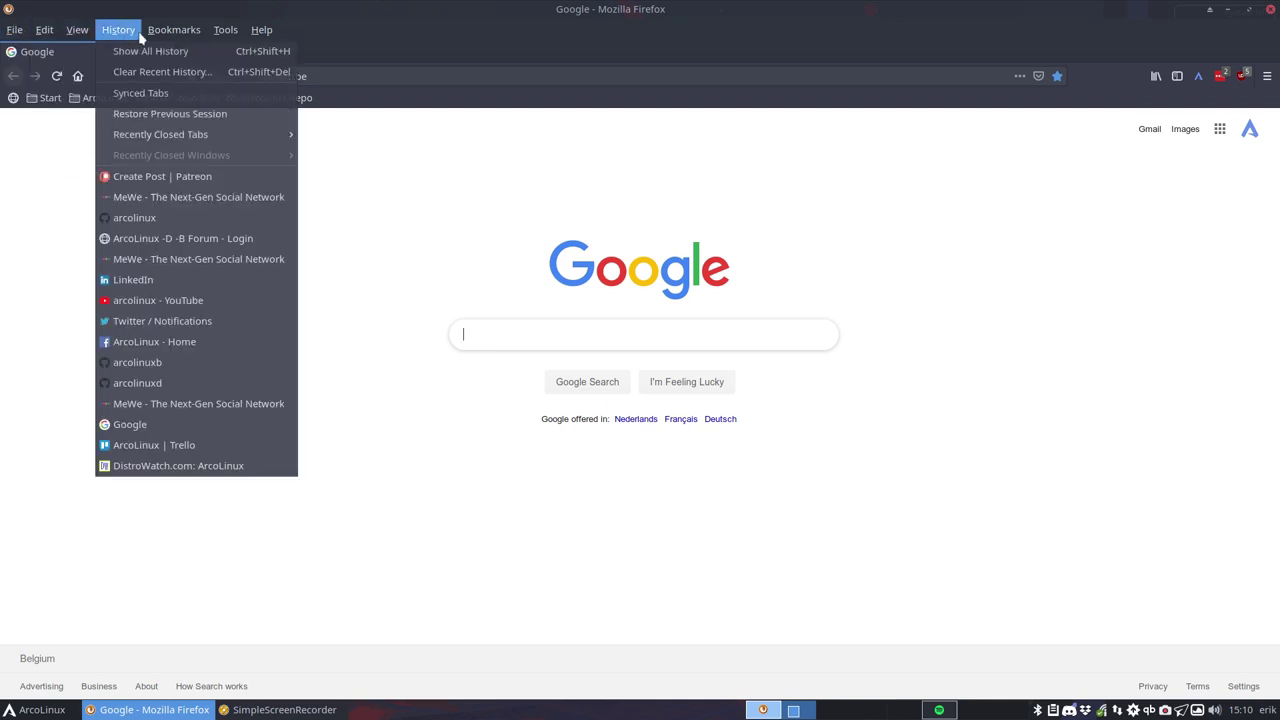
{"action": "left_click", "coordinate": [287, 240]}
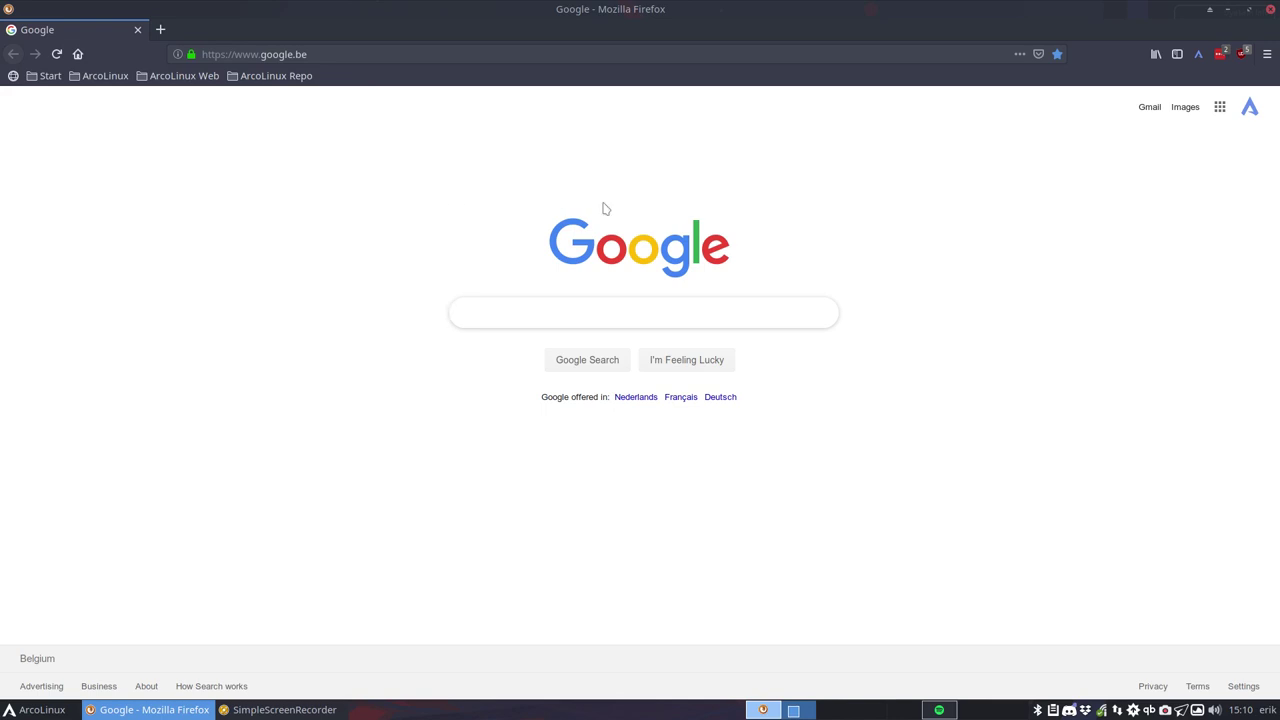
Step: Go to Preferences' Language section and open the alternative display languages settings
{"action": "left_click", "coordinate": [1266, 56]}
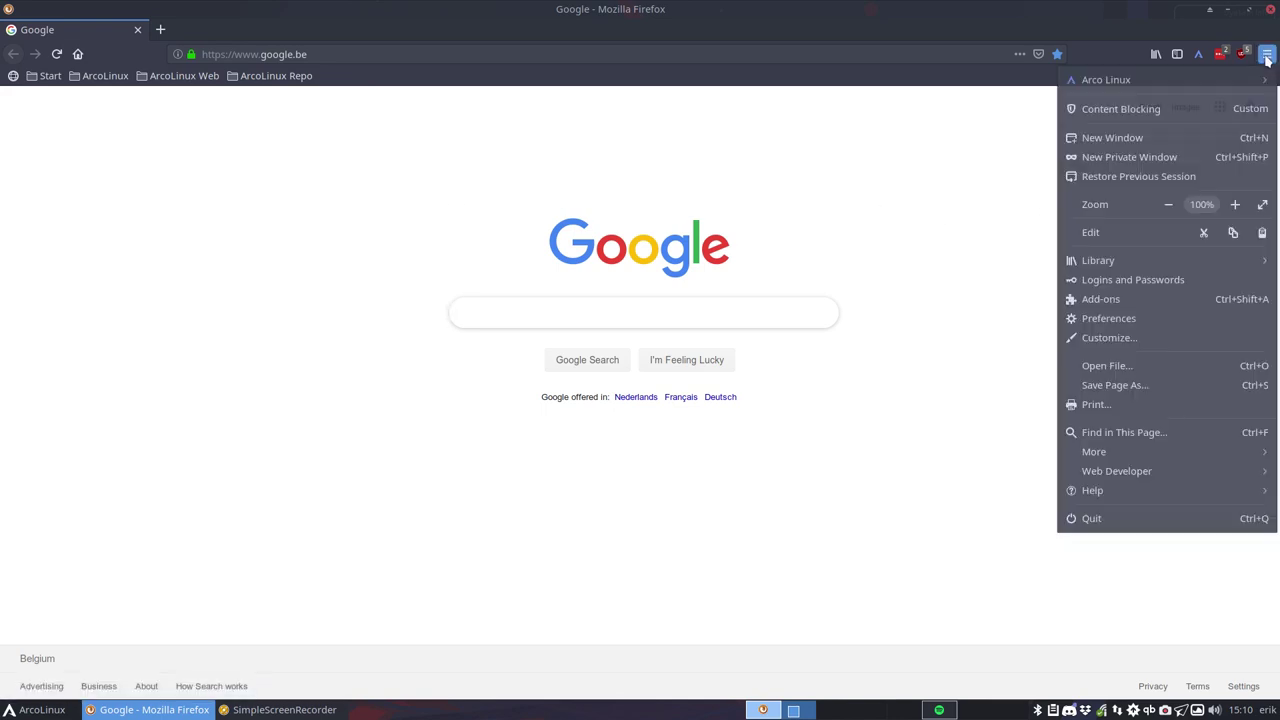
{"action": "left_click", "coordinate": [1145, 318]}
{"action": "scroll", "coordinate": [347, 343], "scroll_direction": "down", "scroll_amount": 5}
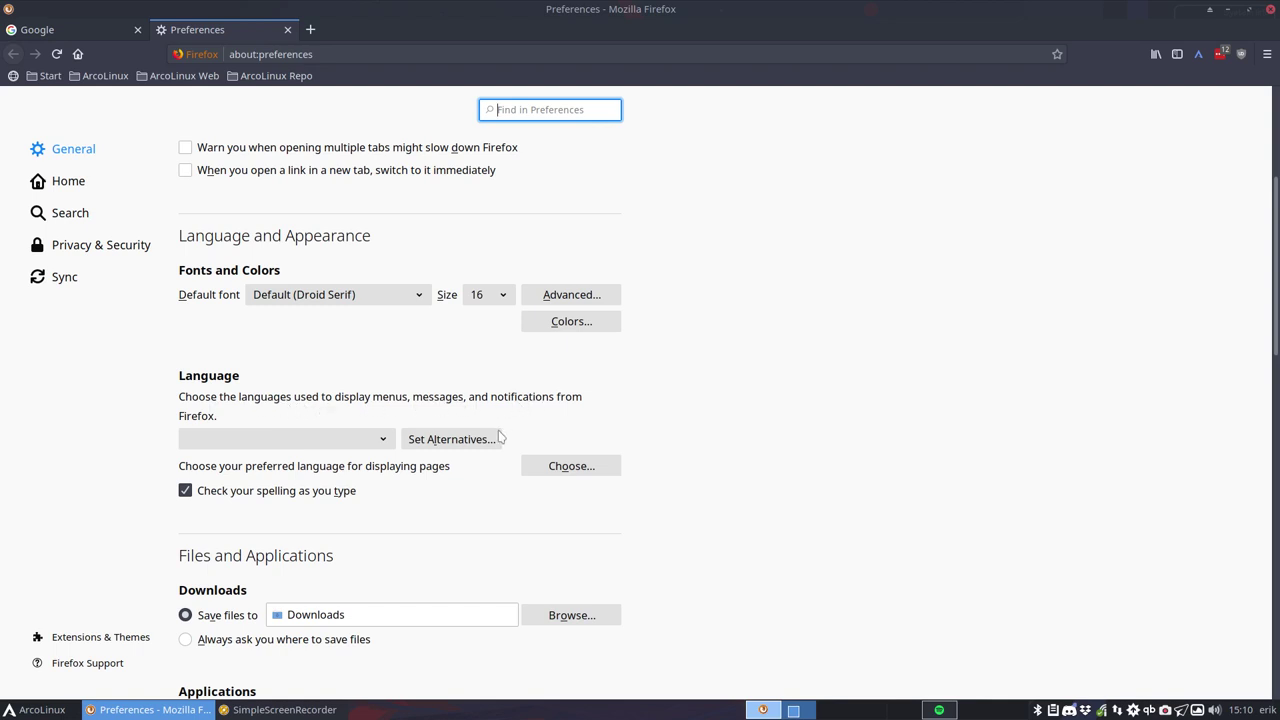
{"action": "left_click", "coordinate": [427, 440]}
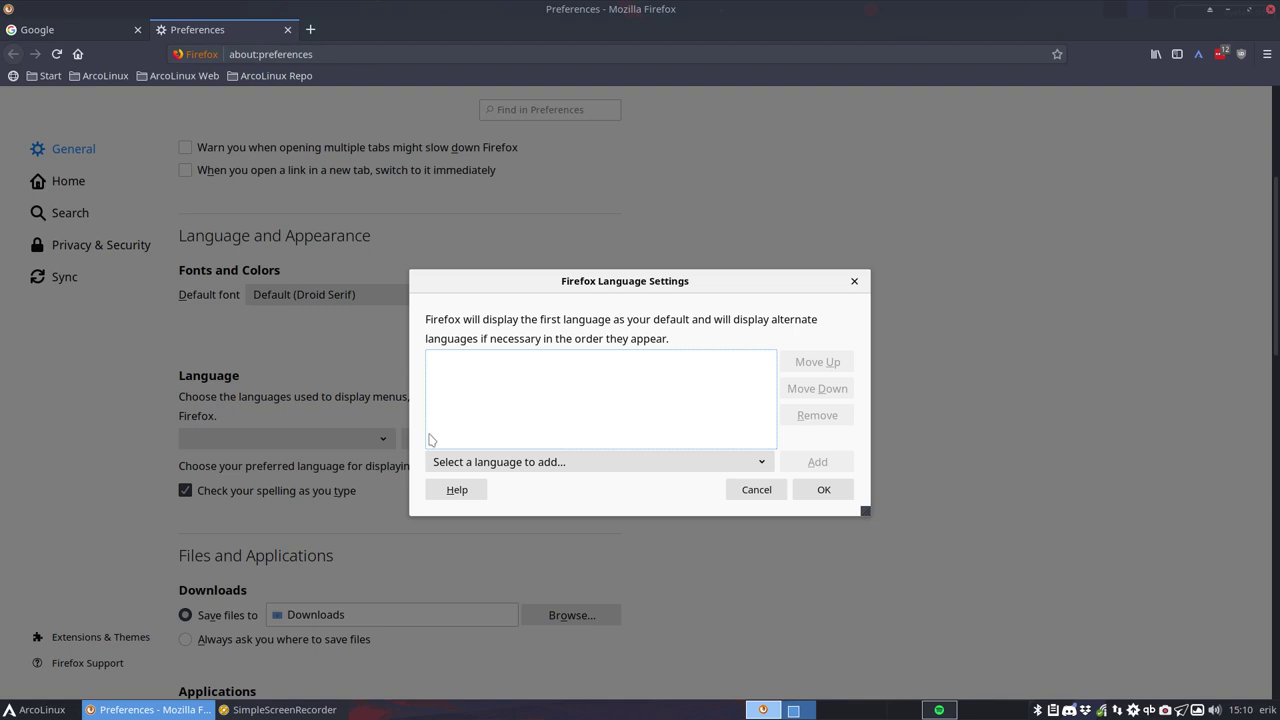
Step: Open the 'Select a language to add' list and type 'frger' to search it
{"action": "left_click", "coordinate": [511, 464]}
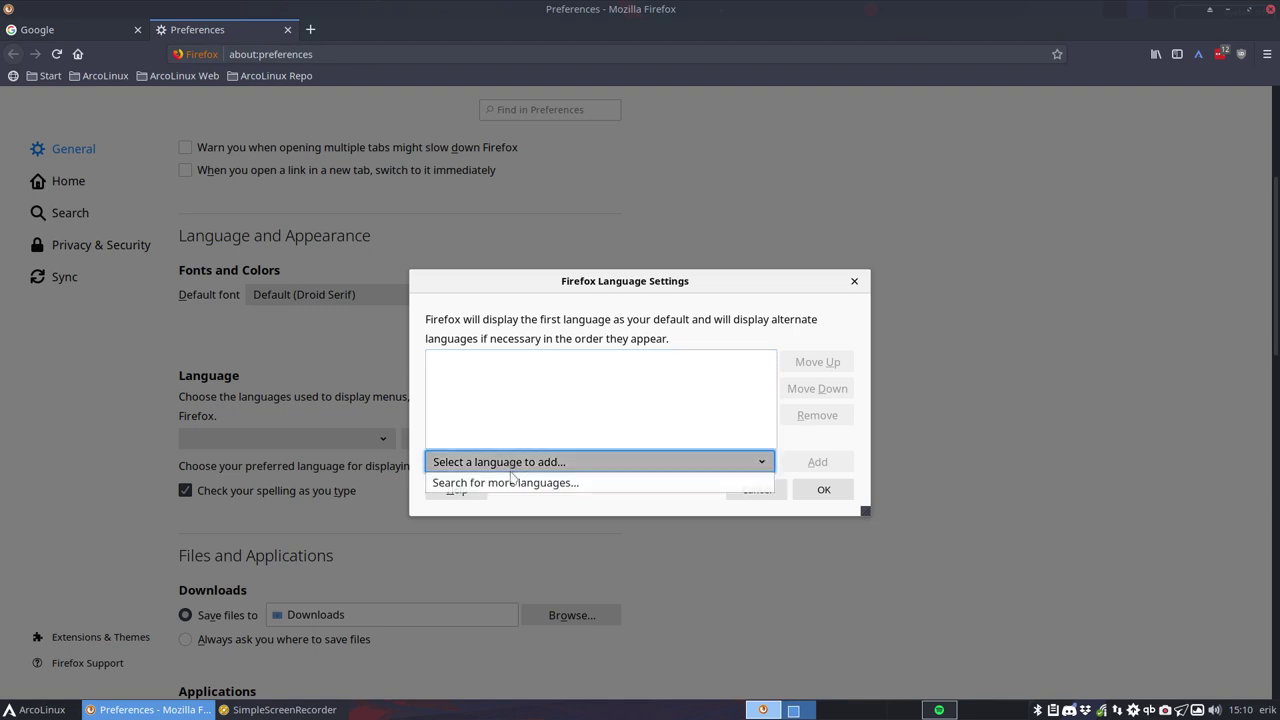
{"action": "left_click", "coordinate": [512, 487]}
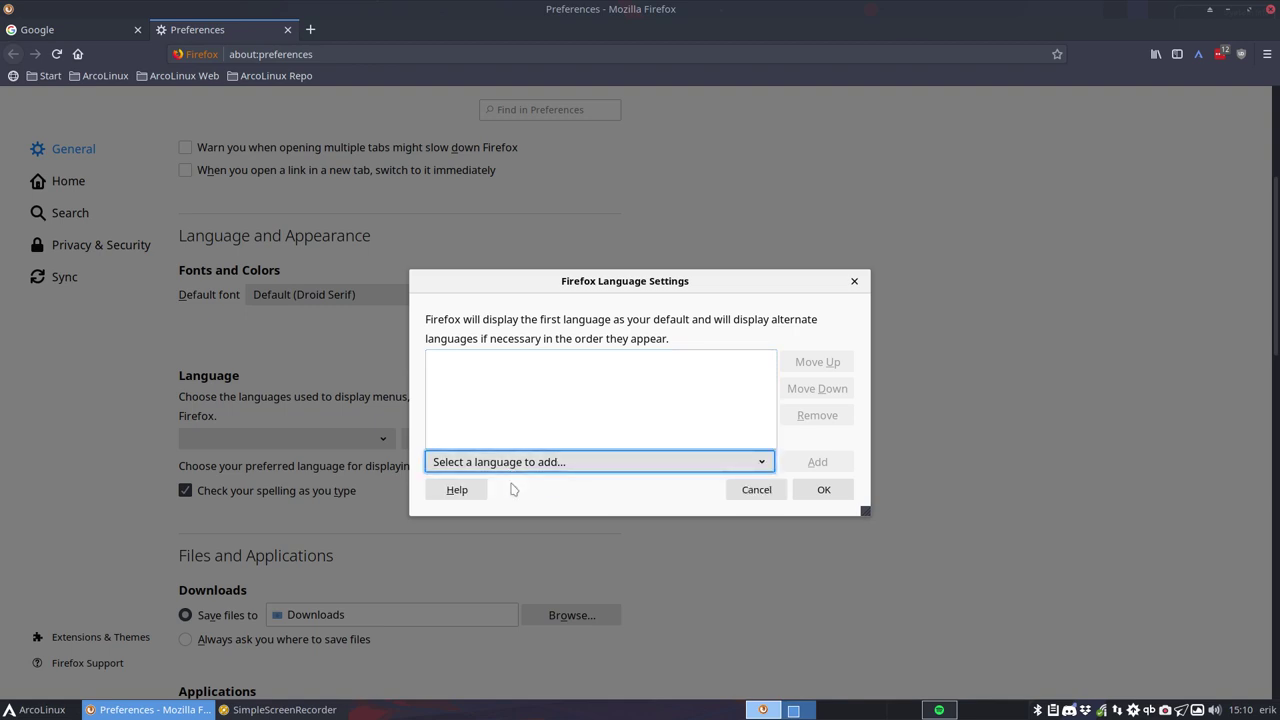
{"action": "left_click", "coordinate": [605, 469]}
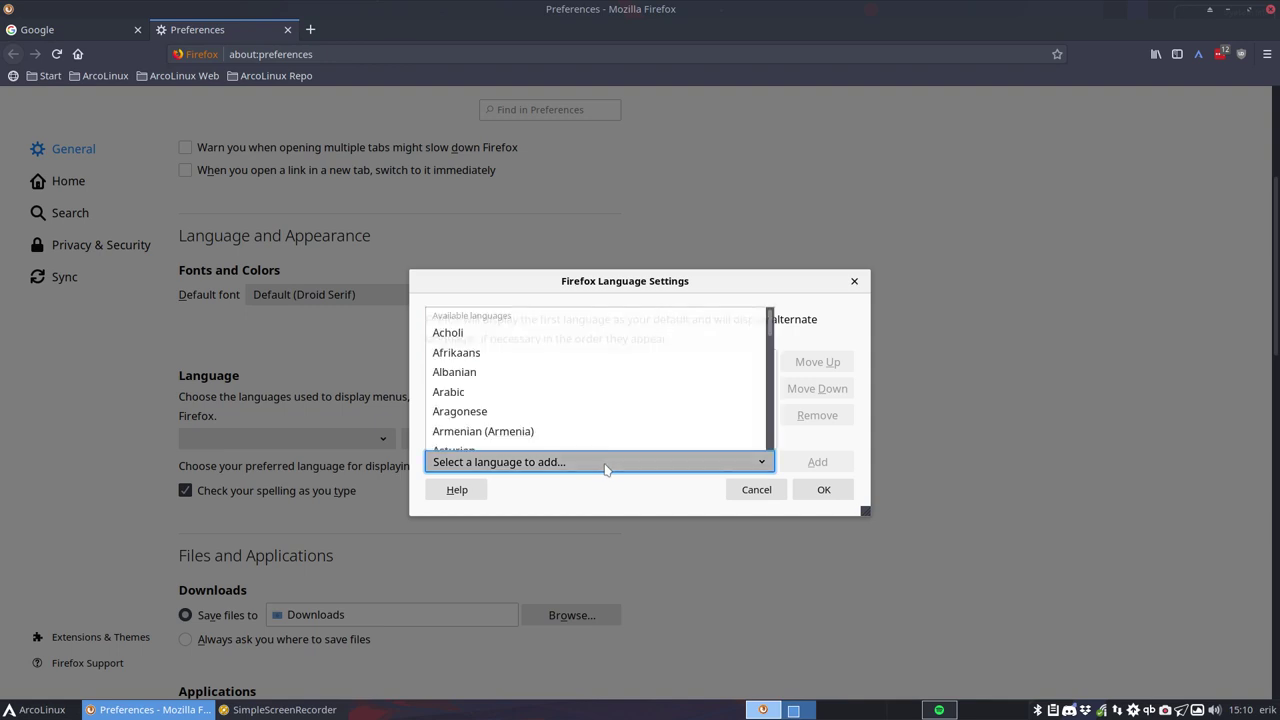
{"action": "type", "text": "fr"}
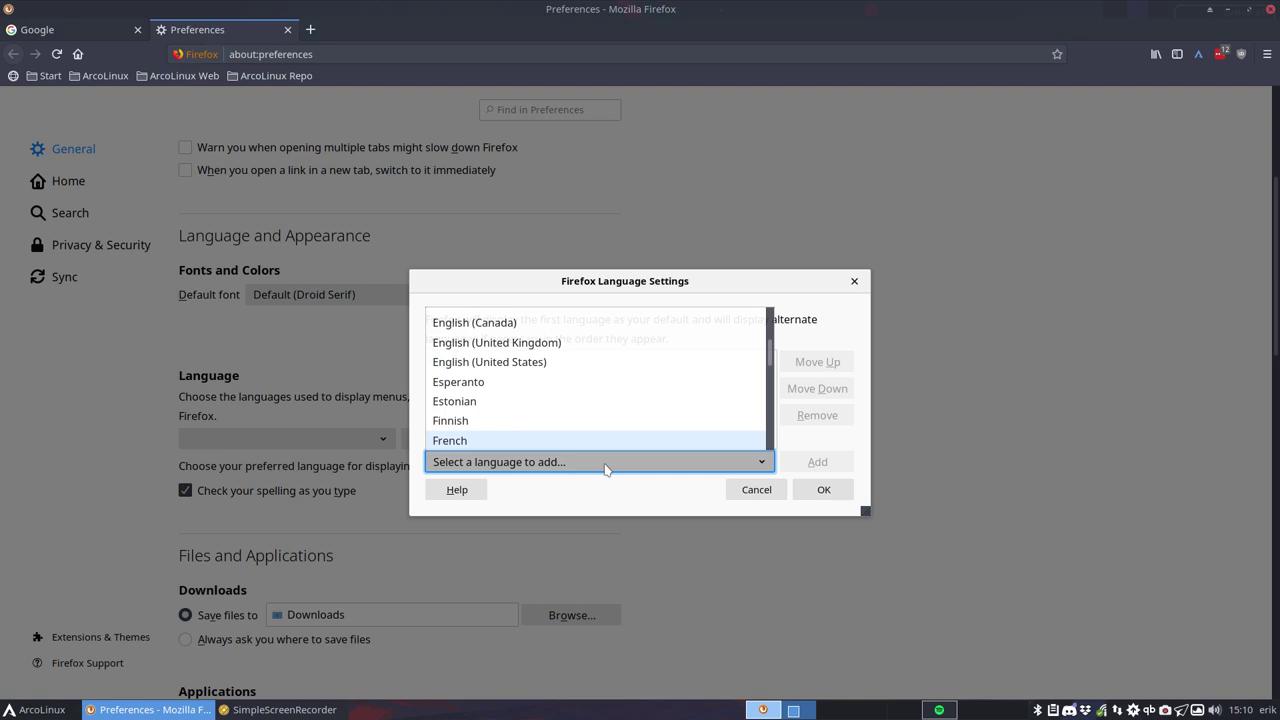
{"action": "type", "text": "ger"}
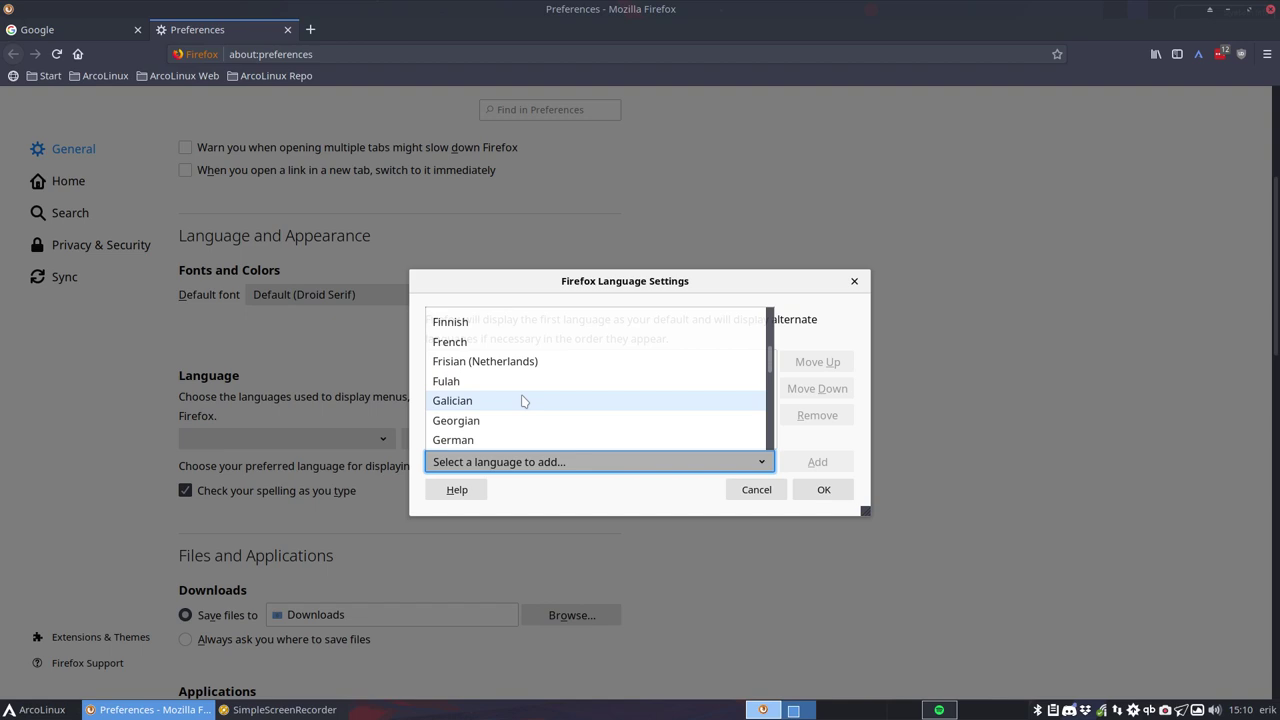
Step: Scroll the language list, choose French and add it to the display languages
{"action": "scroll", "coordinate": [526, 400], "scroll_direction": "down", "scroll_amount": 4}
{"action": "scroll", "coordinate": [522, 401], "scroll_direction": "down", "scroll_amount": 1}
{"action": "scroll", "coordinate": [522, 401], "scroll_direction": "down", "scroll_amount": 2}
{"action": "scroll", "coordinate": [522, 401], "scroll_direction": "down", "scroll_amount": 4}
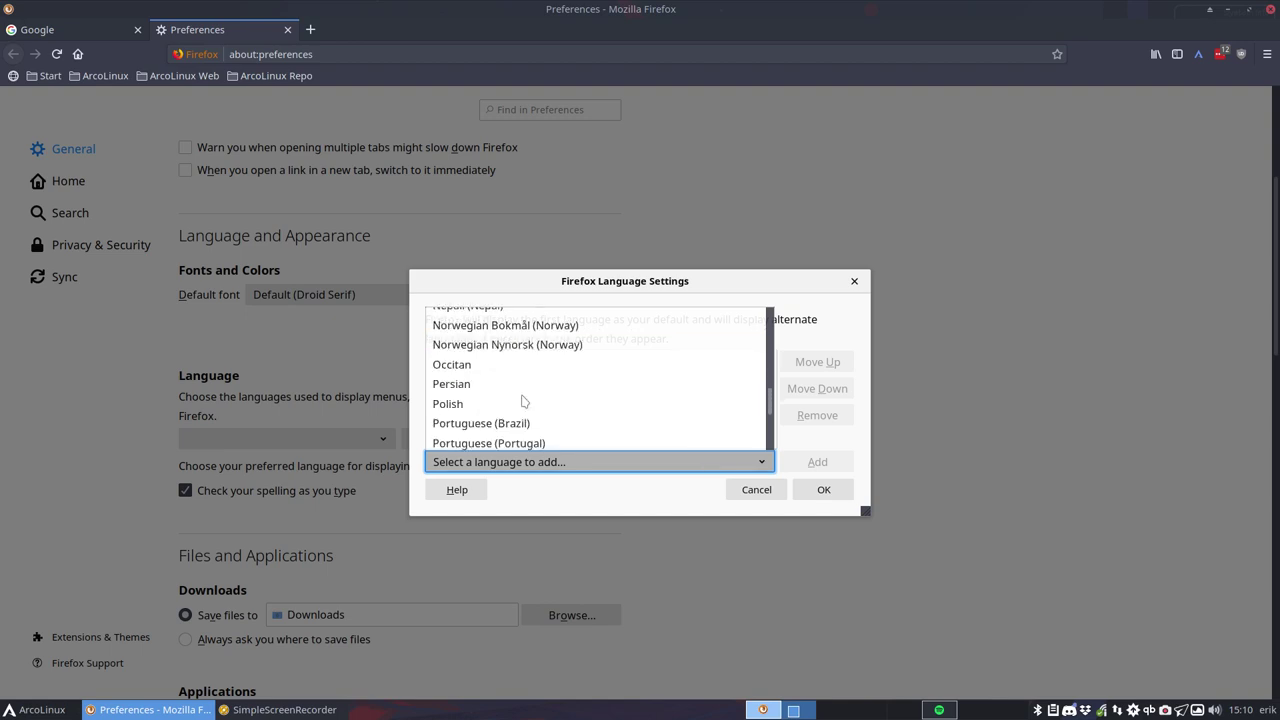
{"action": "scroll", "coordinate": [522, 401], "scroll_direction": "down", "scroll_amount": 2}
{"action": "scroll", "coordinate": [522, 401], "scroll_direction": "down", "scroll_amount": 3}
{"action": "scroll", "coordinate": [522, 401], "scroll_direction": "down", "scroll_amount": 3}
{"action": "scroll", "coordinate": [522, 401], "scroll_direction": "down", "scroll_amount": 1}
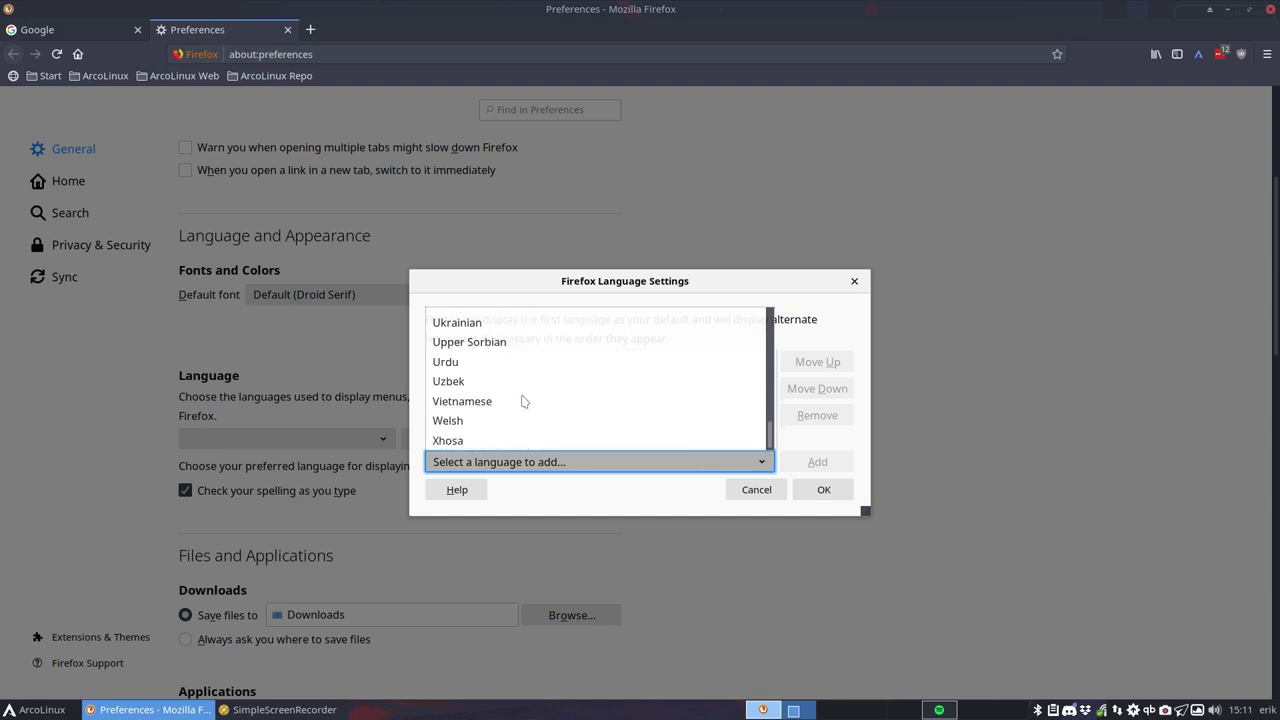
{"action": "scroll", "coordinate": [522, 401], "scroll_direction": "up", "scroll_amount": 7}
{"action": "scroll", "coordinate": [522, 401], "scroll_direction": "up", "scroll_amount": 2}
{"action": "scroll", "coordinate": [522, 401], "scroll_direction": "up", "scroll_amount": 5}
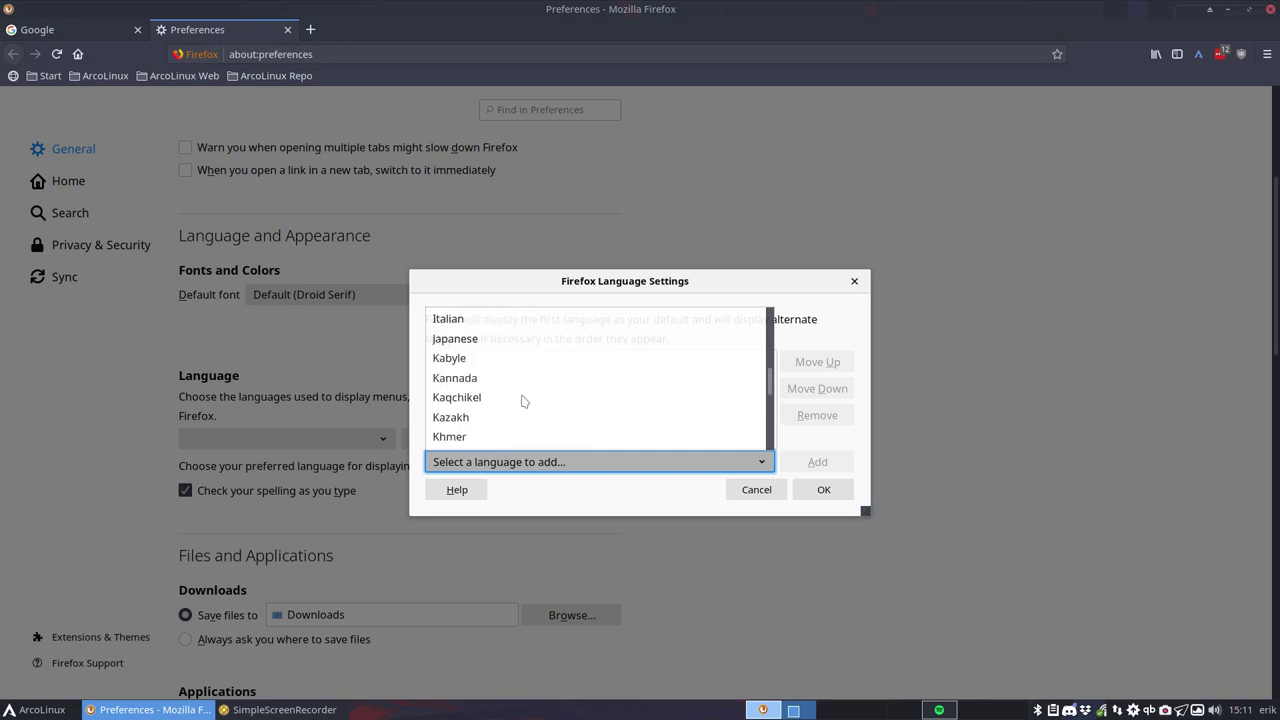
{"action": "scroll", "coordinate": [522, 401], "scroll_direction": "up", "scroll_amount": 2}
{"action": "scroll", "coordinate": [522, 401], "scroll_direction": "up", "scroll_amount": 5}
{"action": "scroll", "coordinate": [522, 401], "scroll_direction": "up", "scroll_amount": 1}
{"action": "scroll", "coordinate": [522, 401], "scroll_direction": "up", "scroll_amount": 4}
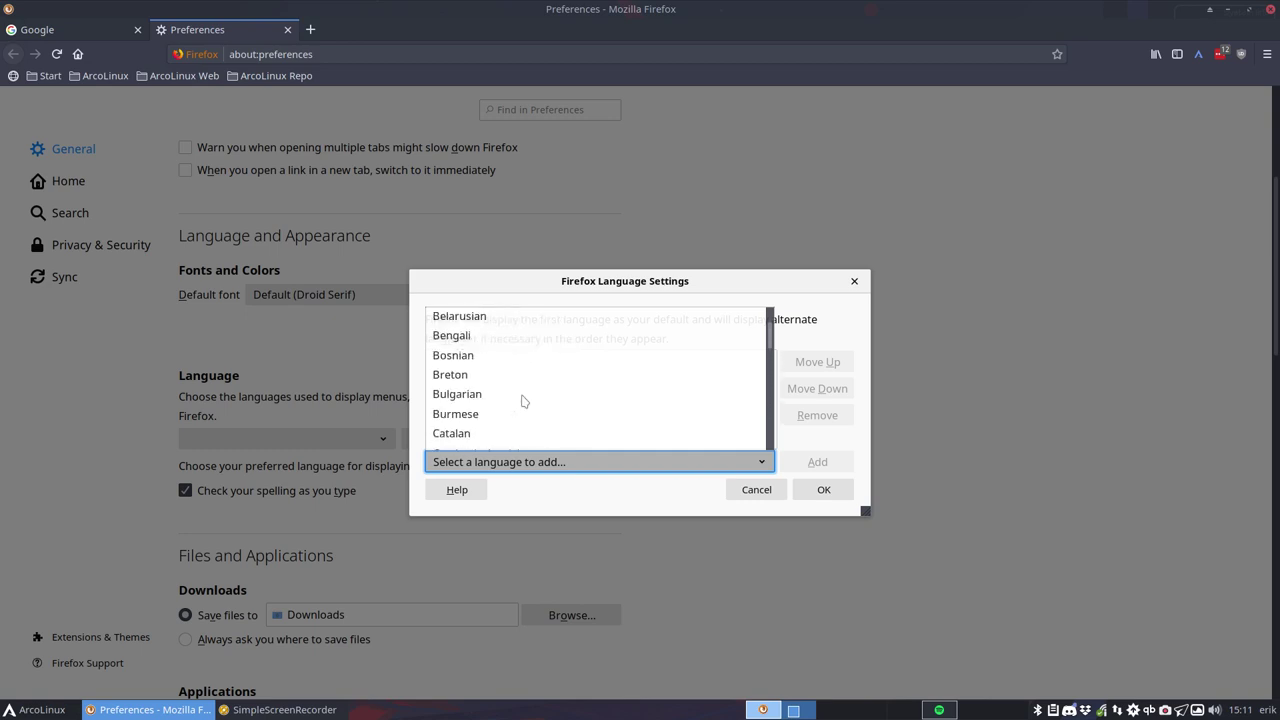
{"action": "scroll", "coordinate": [522, 401], "scroll_direction": "up", "scroll_amount": 3}
{"action": "scroll", "coordinate": [522, 401], "scroll_direction": "up", "scroll_amount": 1}
{"action": "scroll", "coordinate": [522, 401], "scroll_direction": "down", "scroll_amount": 5}
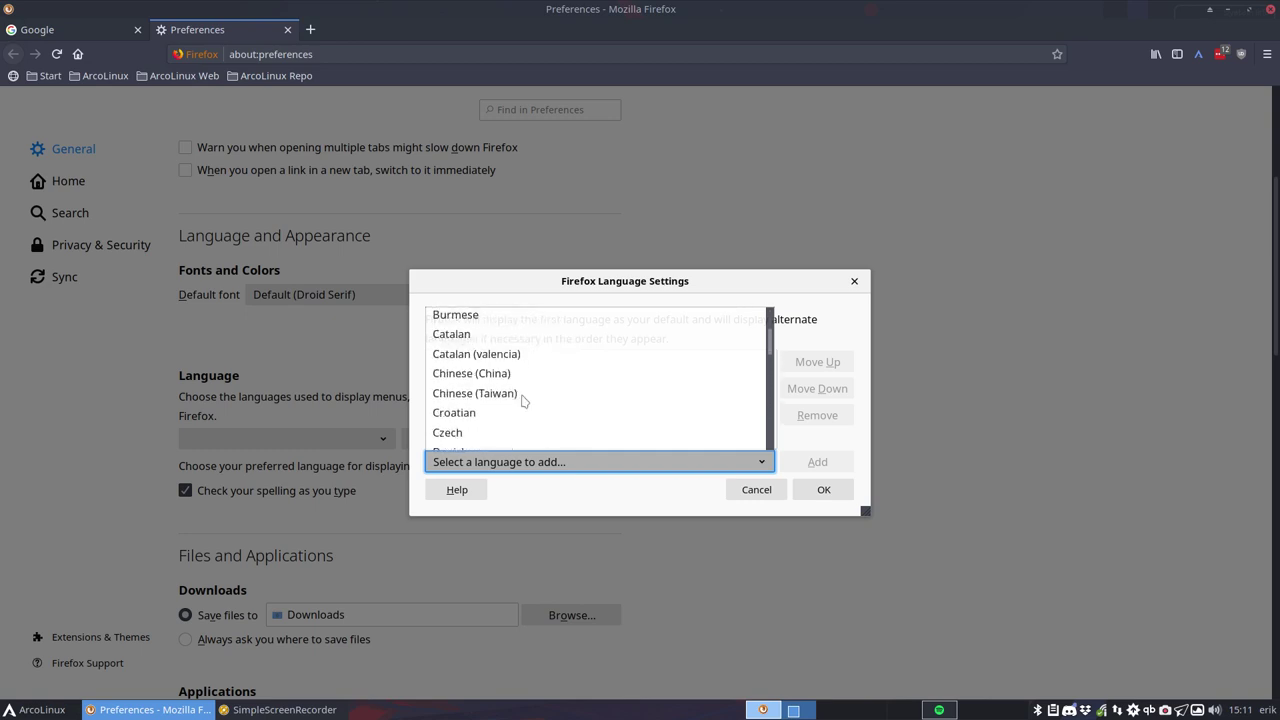
{"action": "scroll", "coordinate": [522, 401], "scroll_direction": "down", "scroll_amount": 2}
{"action": "scroll", "coordinate": [522, 401], "scroll_direction": "down", "scroll_amount": 2}
{"action": "scroll", "coordinate": [522, 401], "scroll_direction": "down", "scroll_amount": 1}
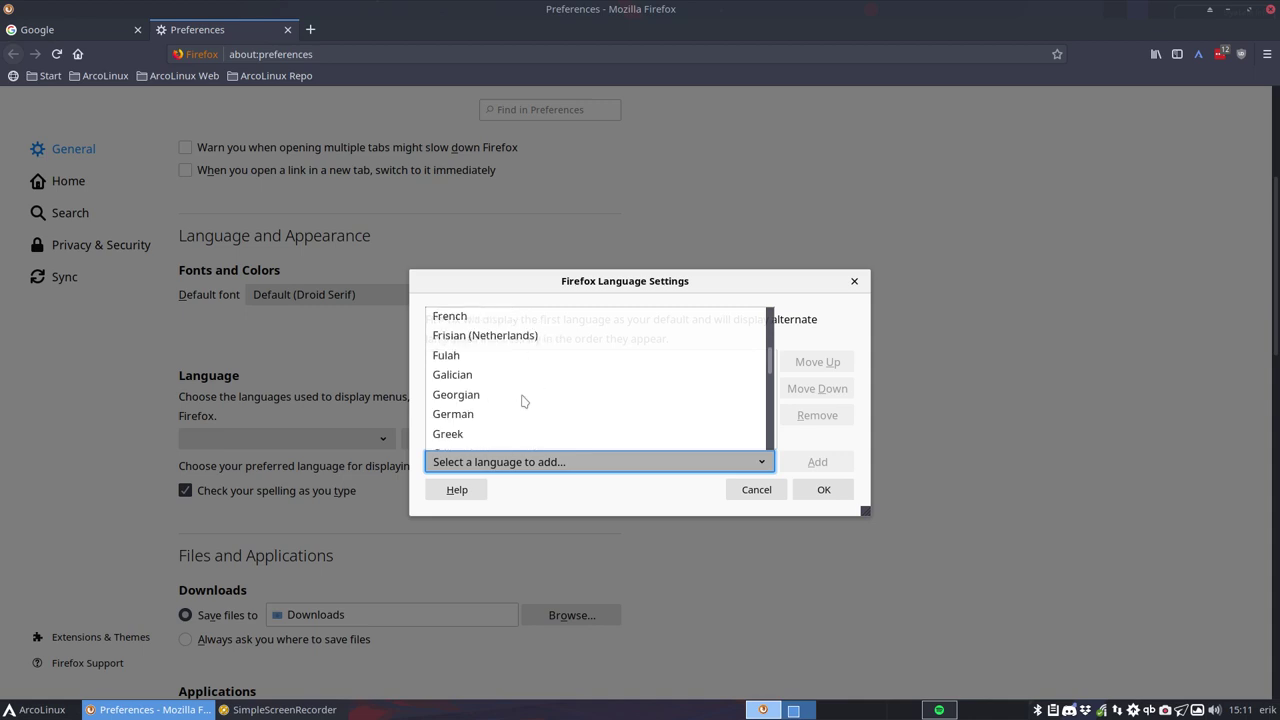
{"action": "left_click", "coordinate": [500, 316]}
{"action": "left_click", "coordinate": [817, 463]}
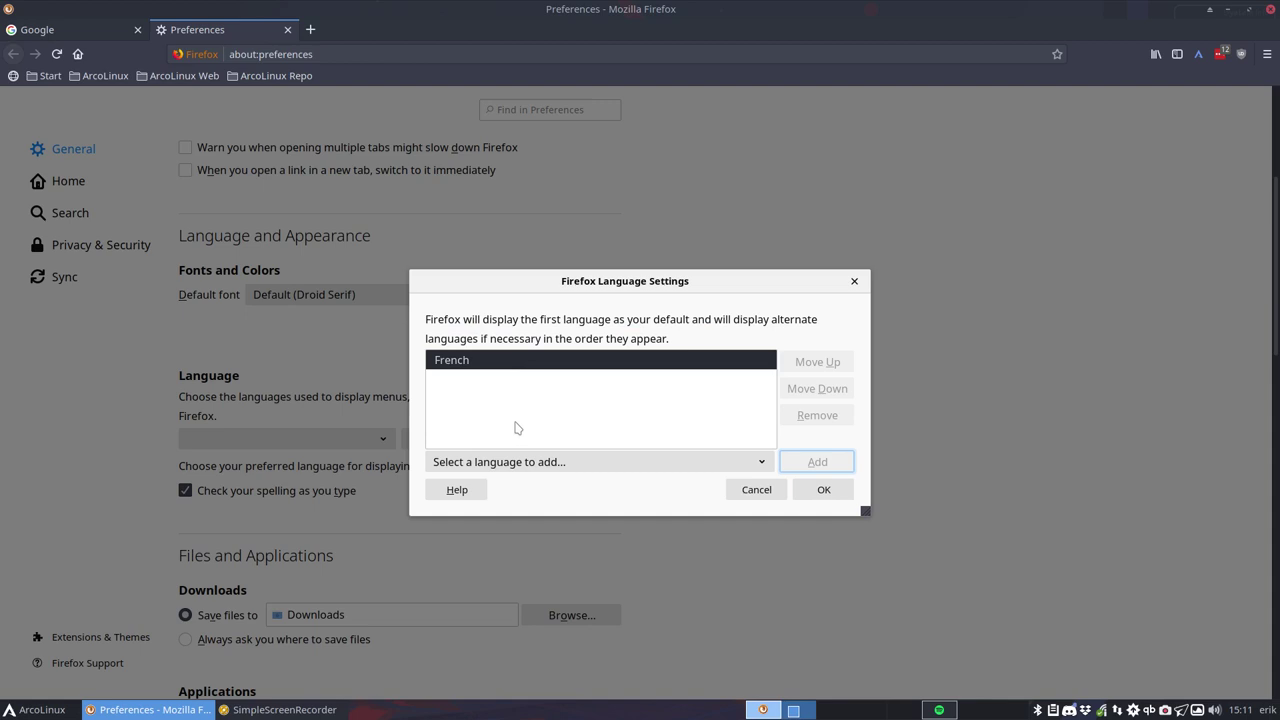
Step: Confirm French as display language, restart Firefox, and briefly toggle the menu bar
{"action": "left_click", "coordinate": [818, 491]}
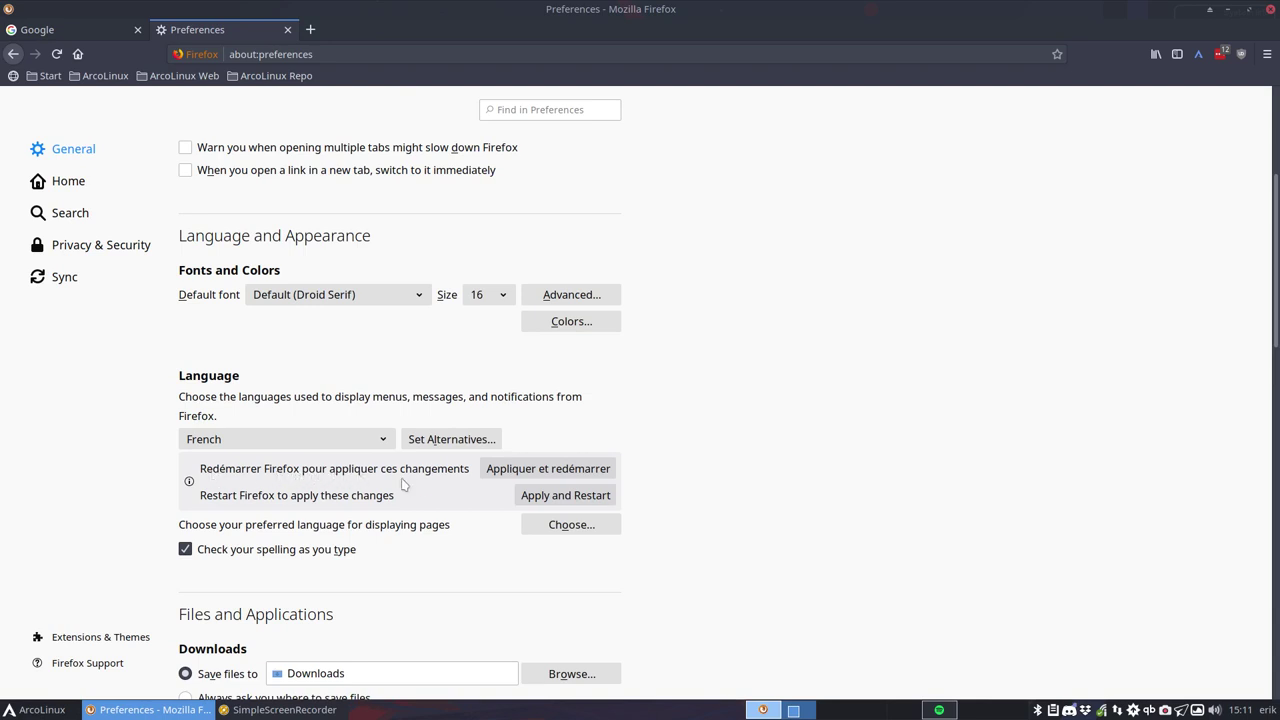
{"action": "left_click", "coordinate": [549, 470]}
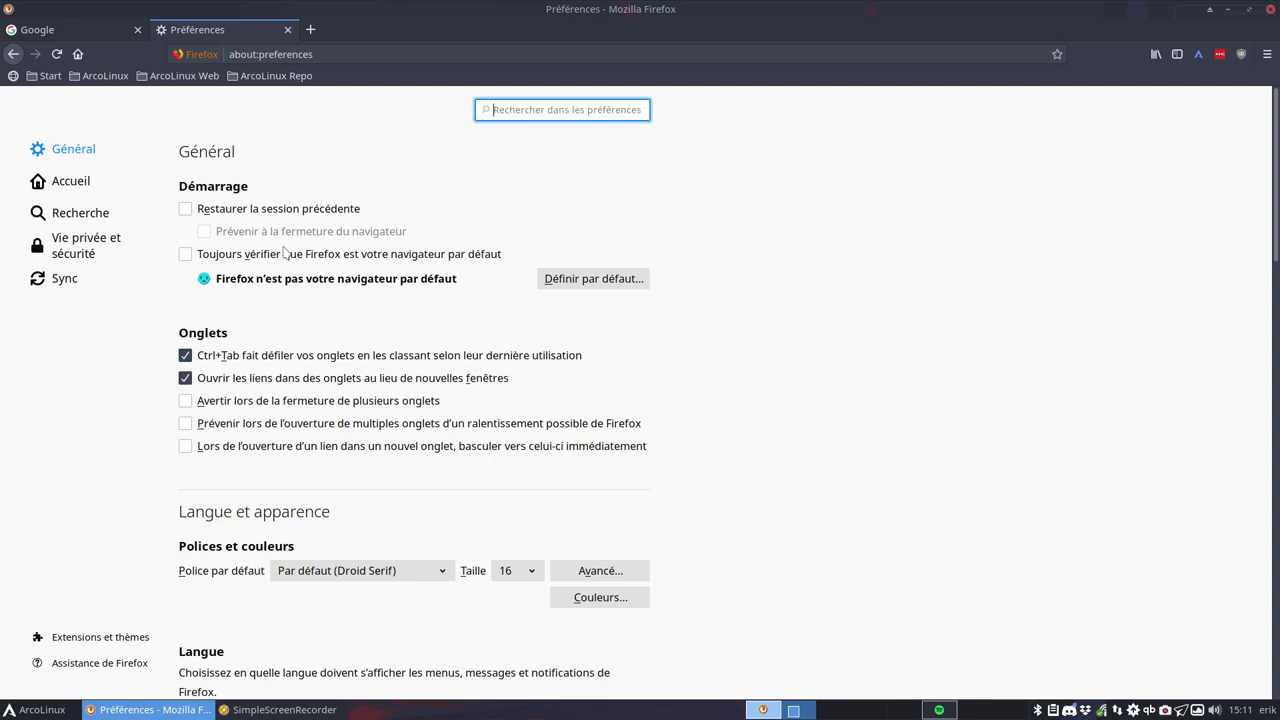
{"action": "key", "text": "alt"}
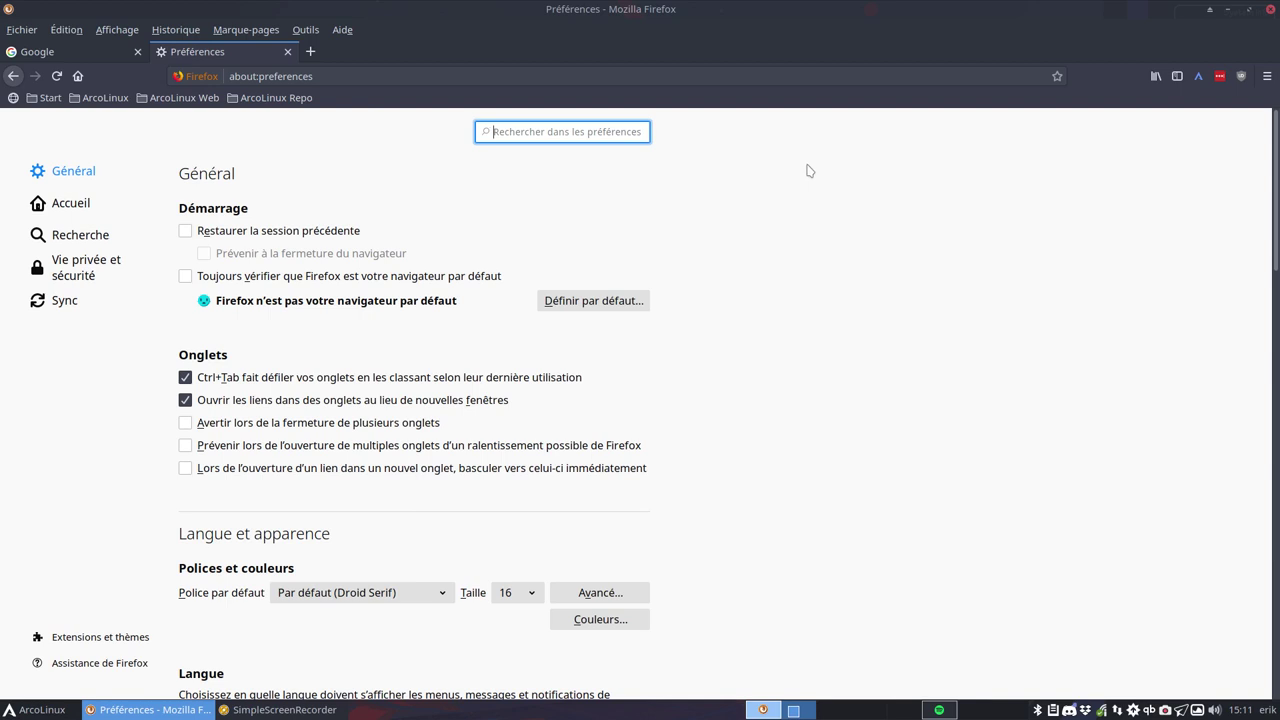
{"action": "key", "text": "alt"}
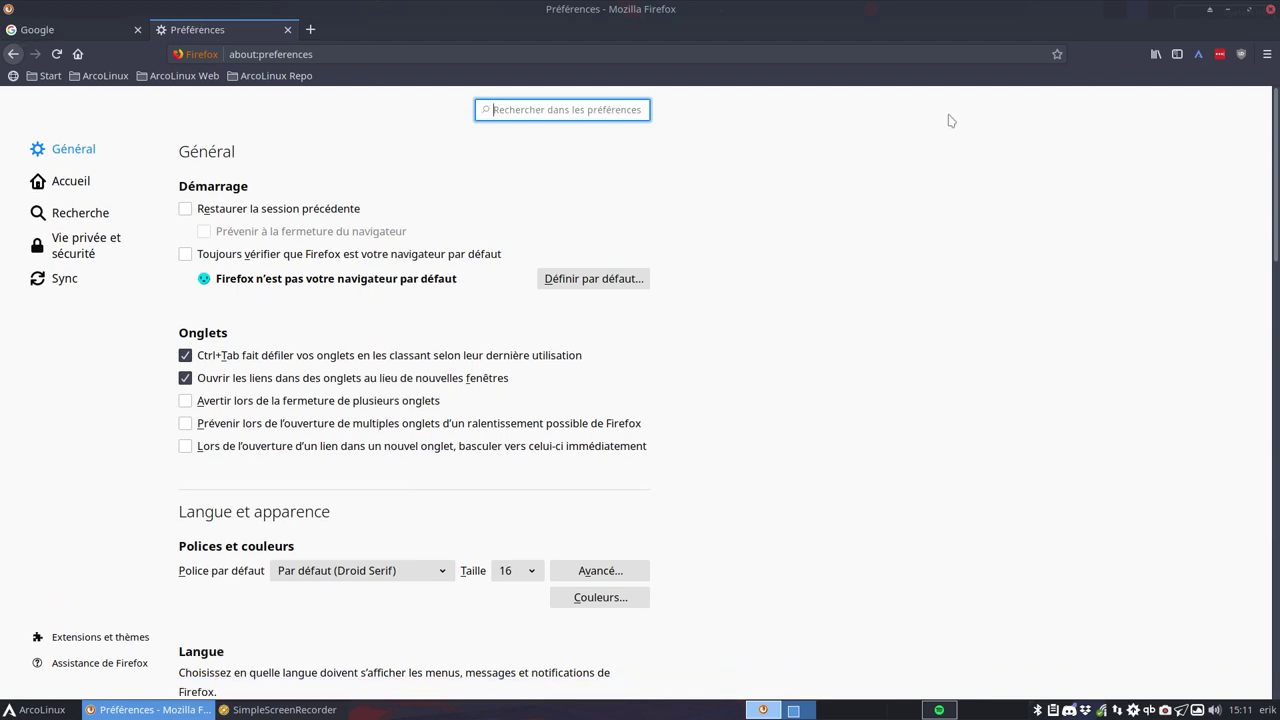
Step: In a file manager, open .mozilla/firefox/czyipnc6.default-release/extensions
{"action": "key", "text": "super+shift+Return"}
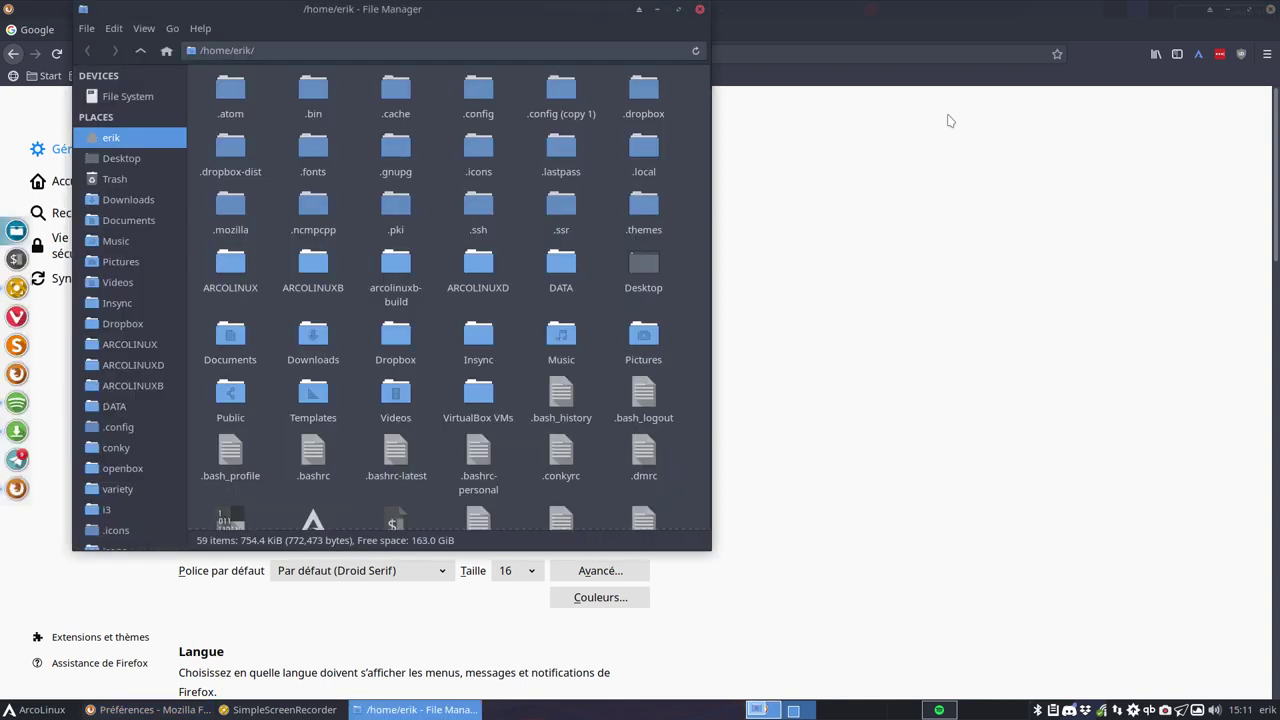
{"action": "left_click", "coordinate": [238, 208]}
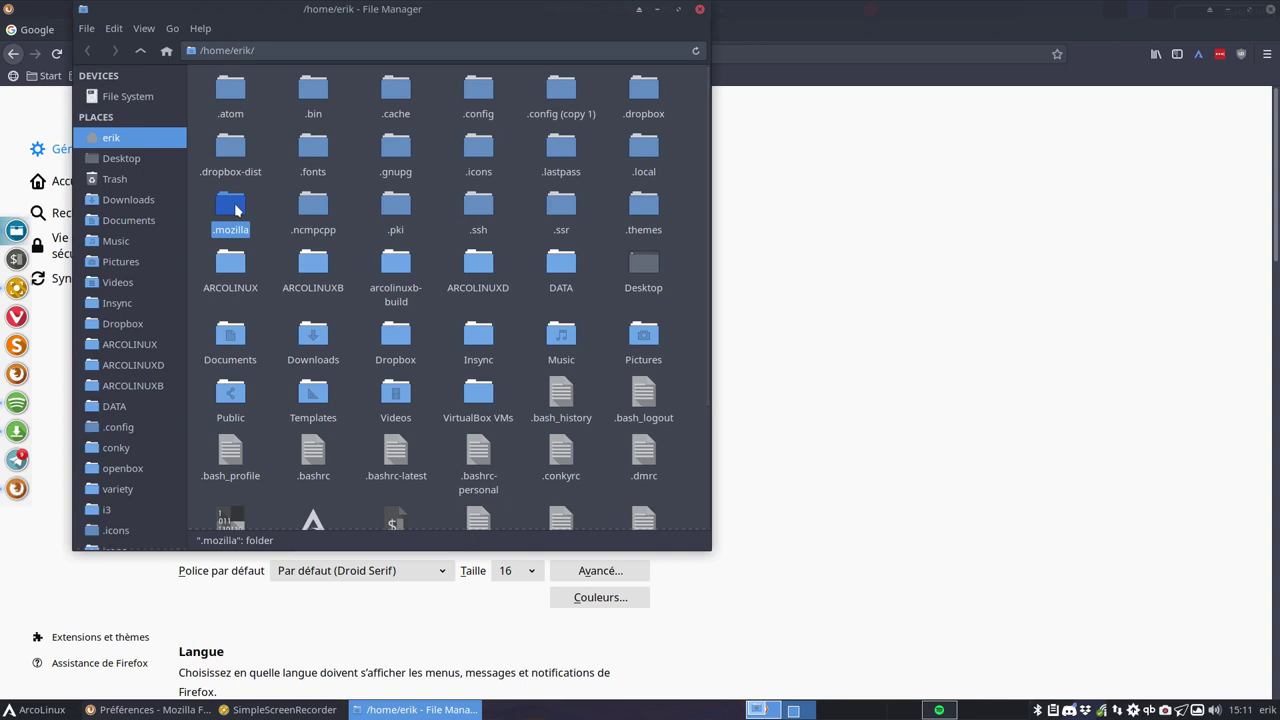
{"action": "double_click", "coordinate": [235, 205]}
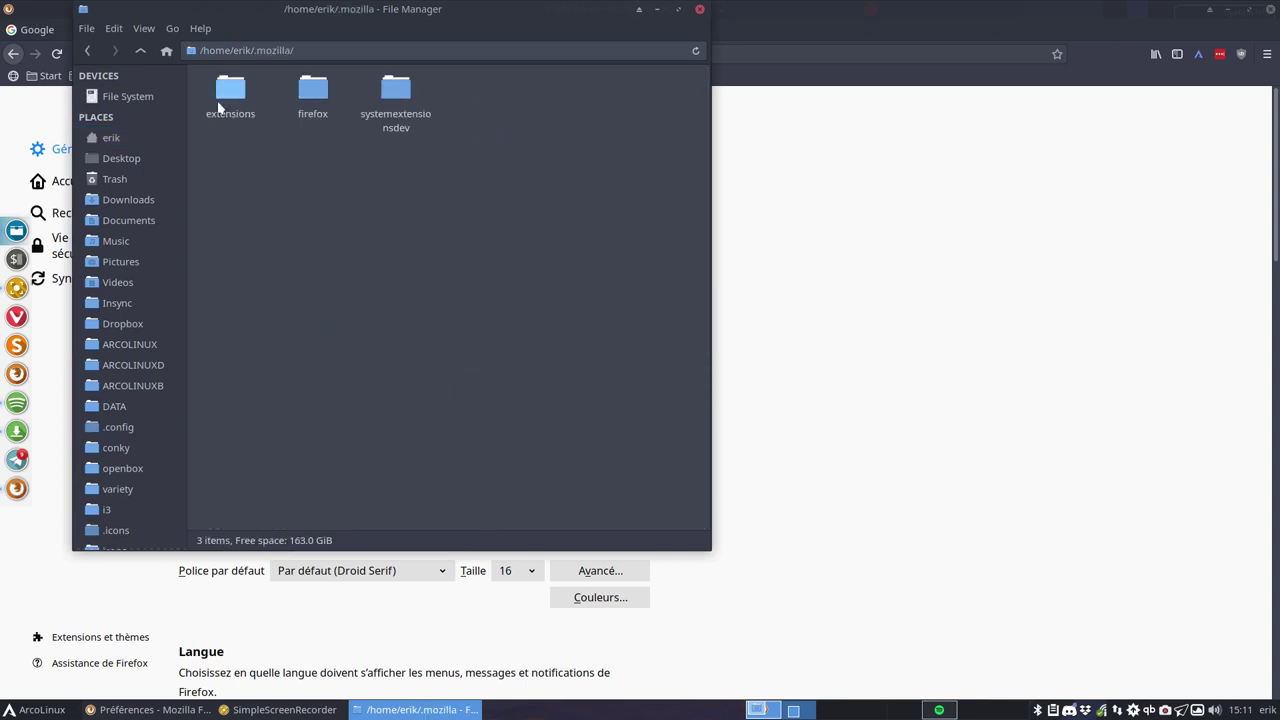
{"action": "double_click", "coordinate": [314, 95]}
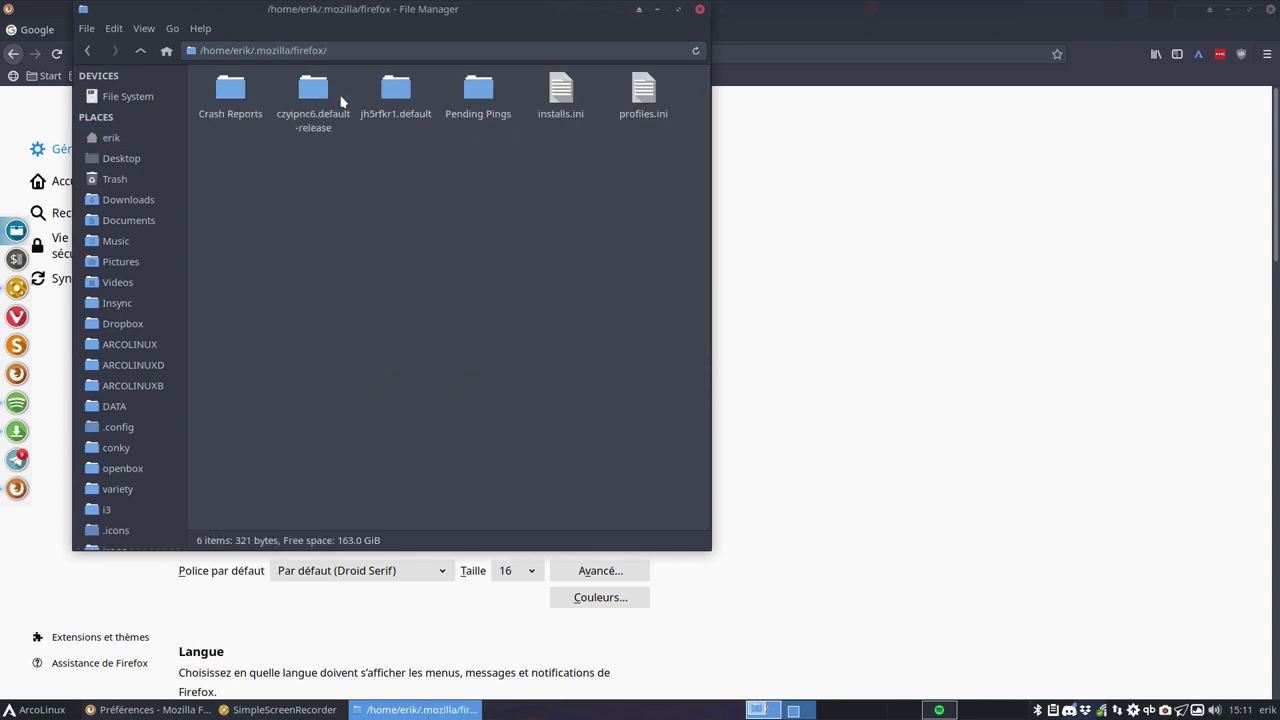
{"action": "double_click", "coordinate": [320, 99]}
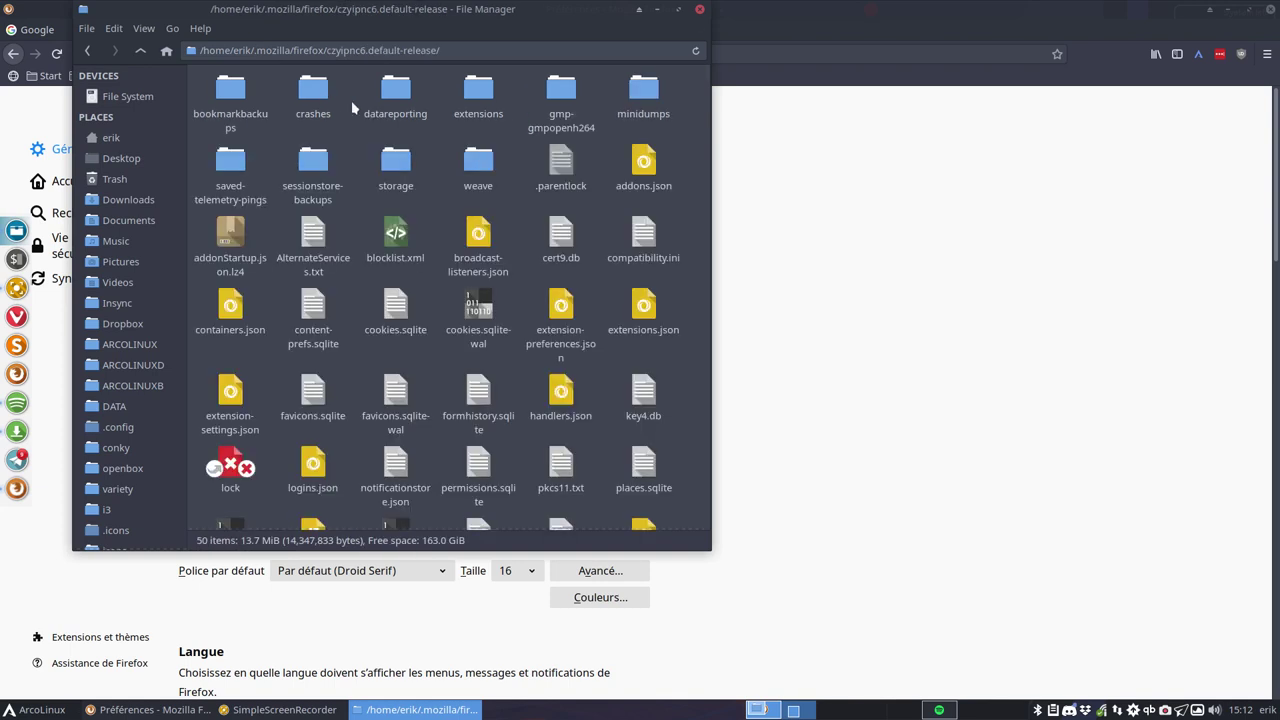
{"action": "double_click", "coordinate": [494, 92]}
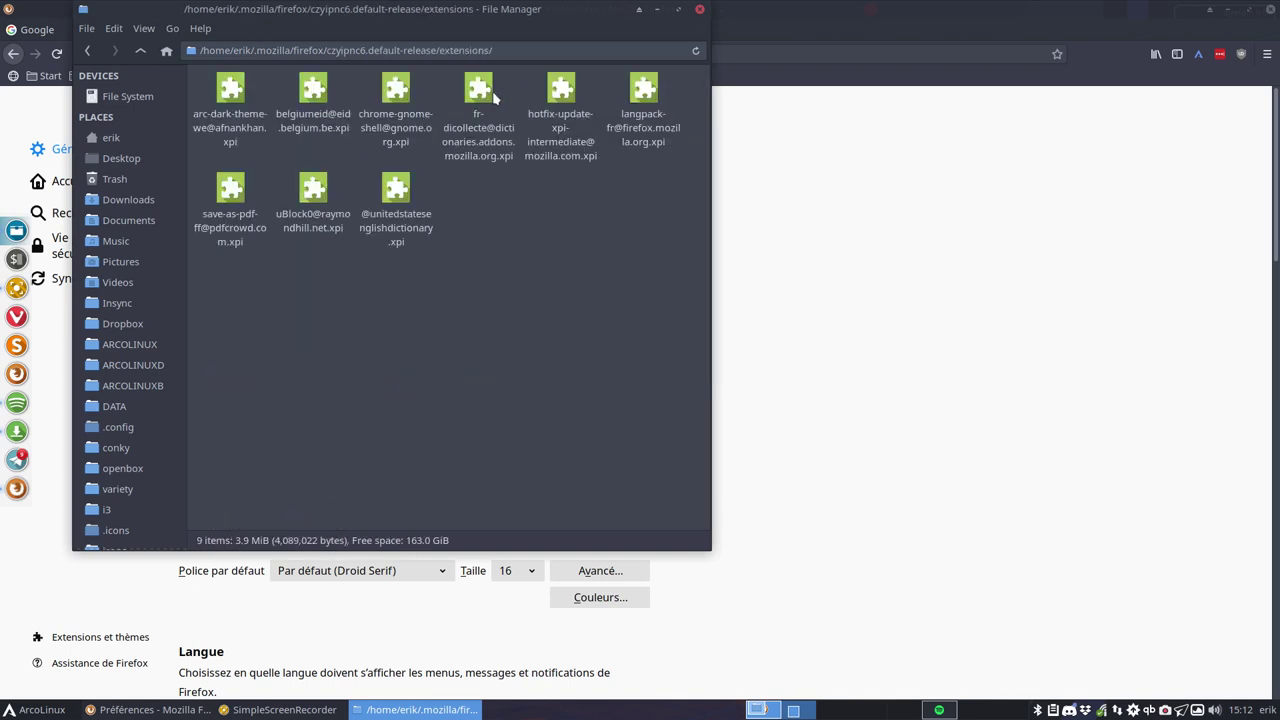
Step: Inspect the fr-dicollecte, English dictionary and langpack-fr .xpi files, then return to Firefox
{"action": "left_click", "coordinate": [477, 92]}
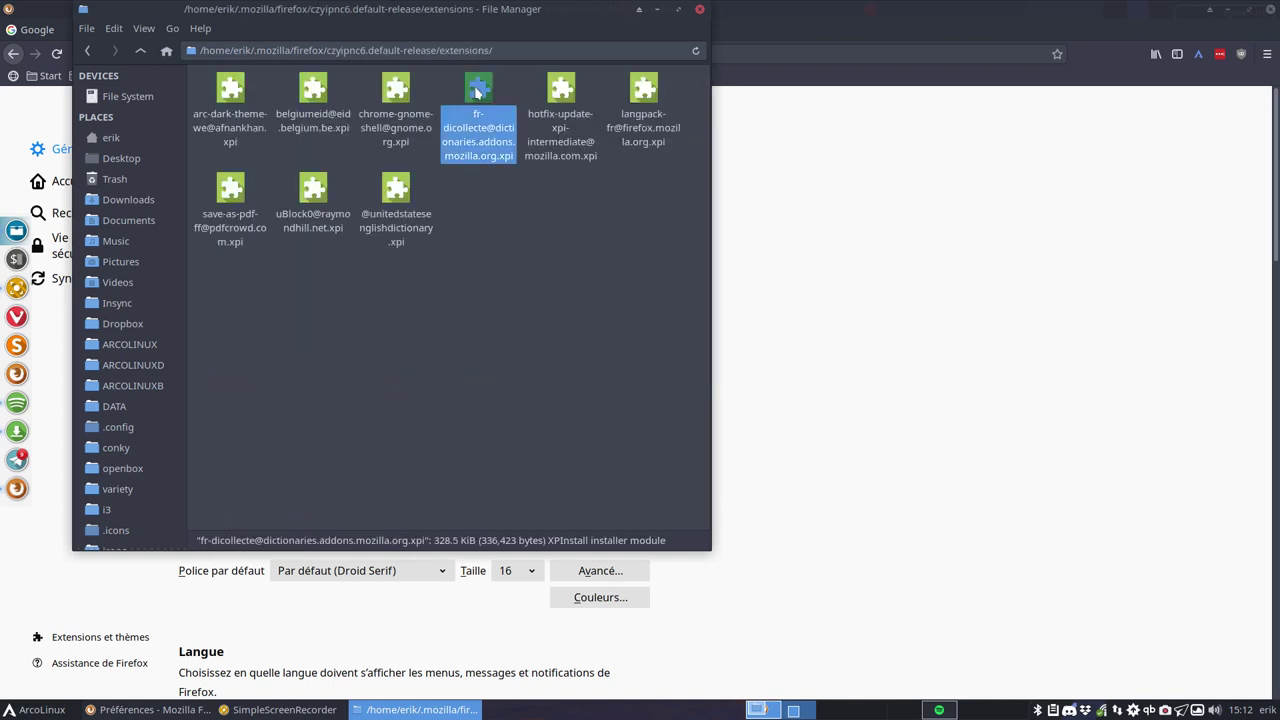
{"action": "key", "text": "Right"}
{"action": "key", "text": "Right"}
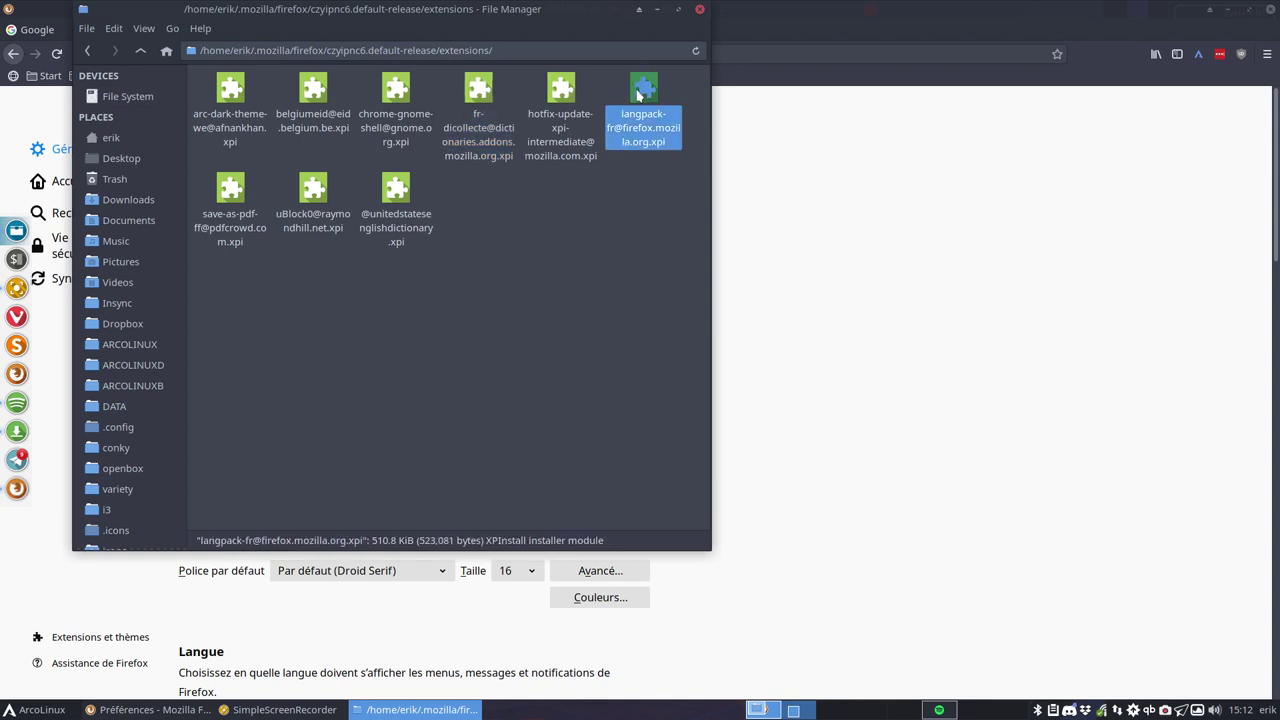
{"action": "left_click", "coordinate": [477, 95]}
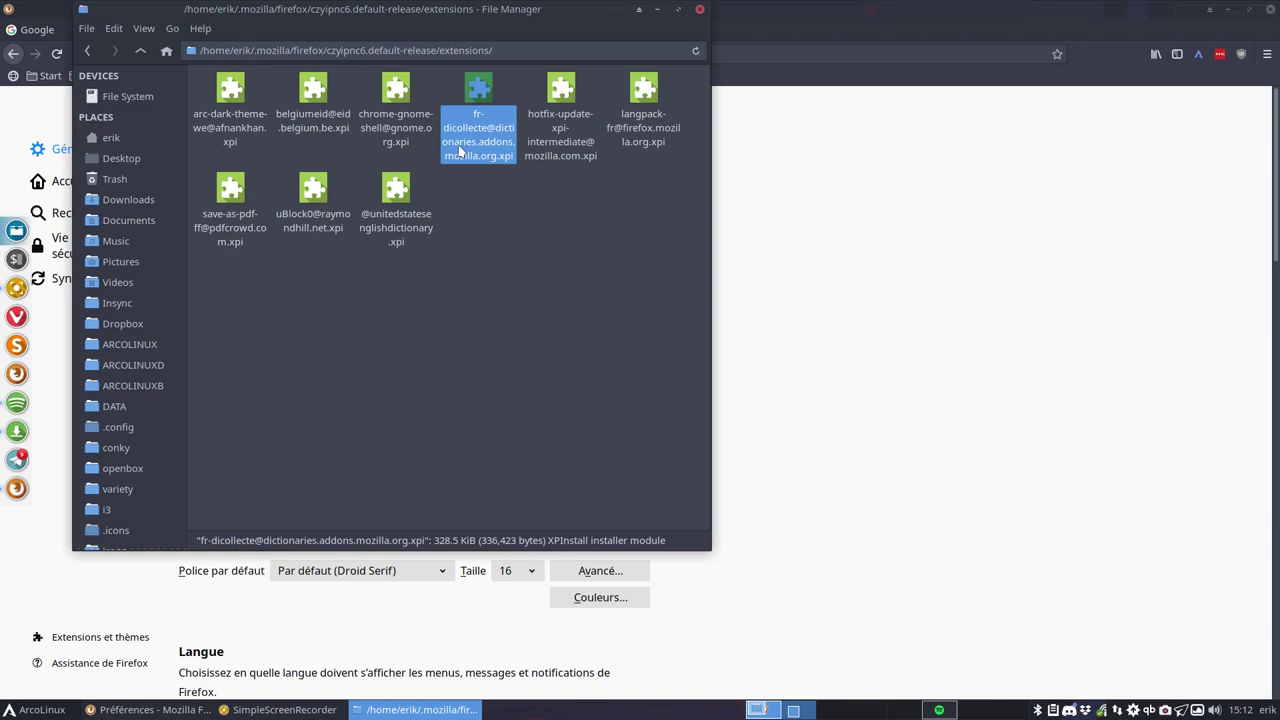
{"action": "left_click", "coordinate": [405, 196]}
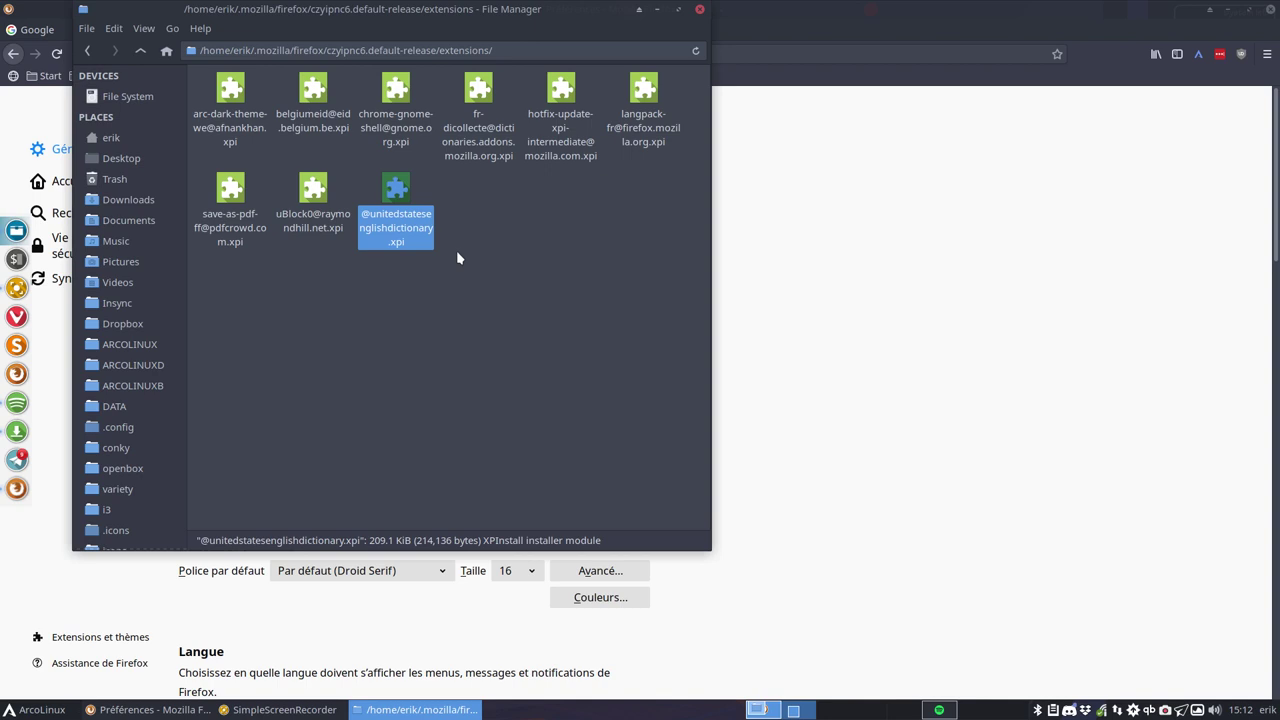
{"action": "left_click", "coordinate": [610, 257]}
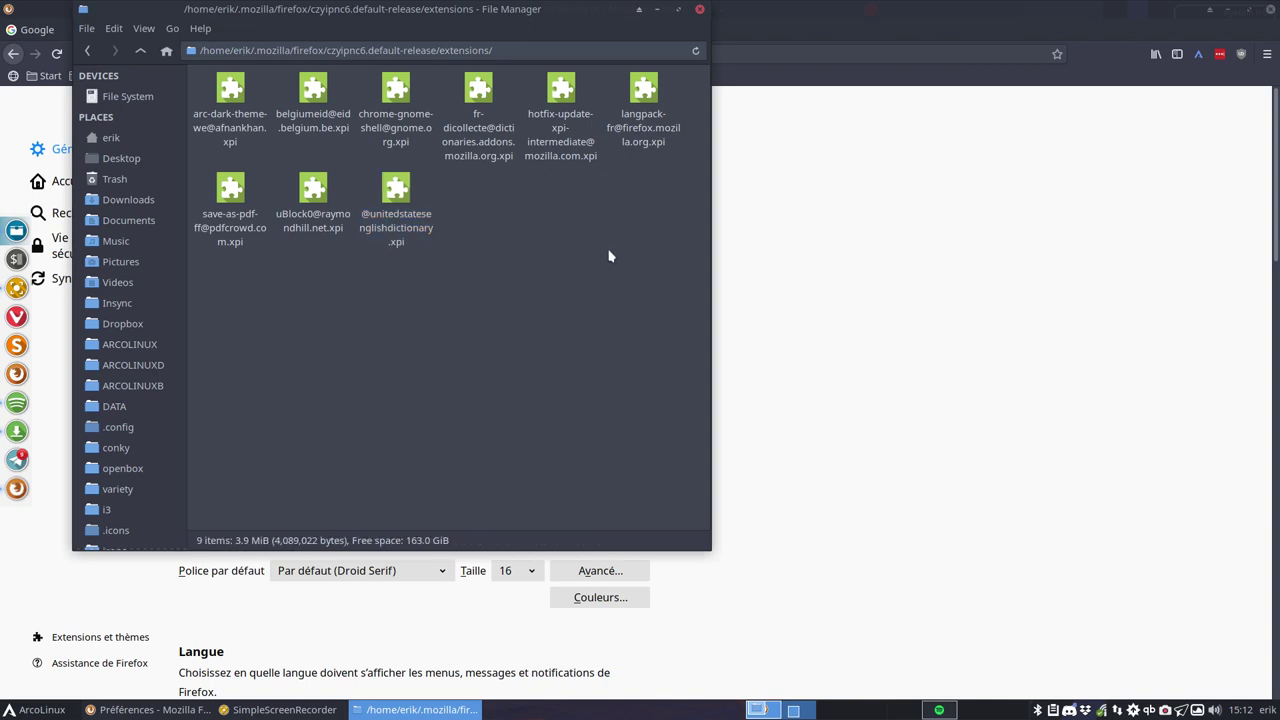
{"action": "left_click", "coordinate": [636, 107]}
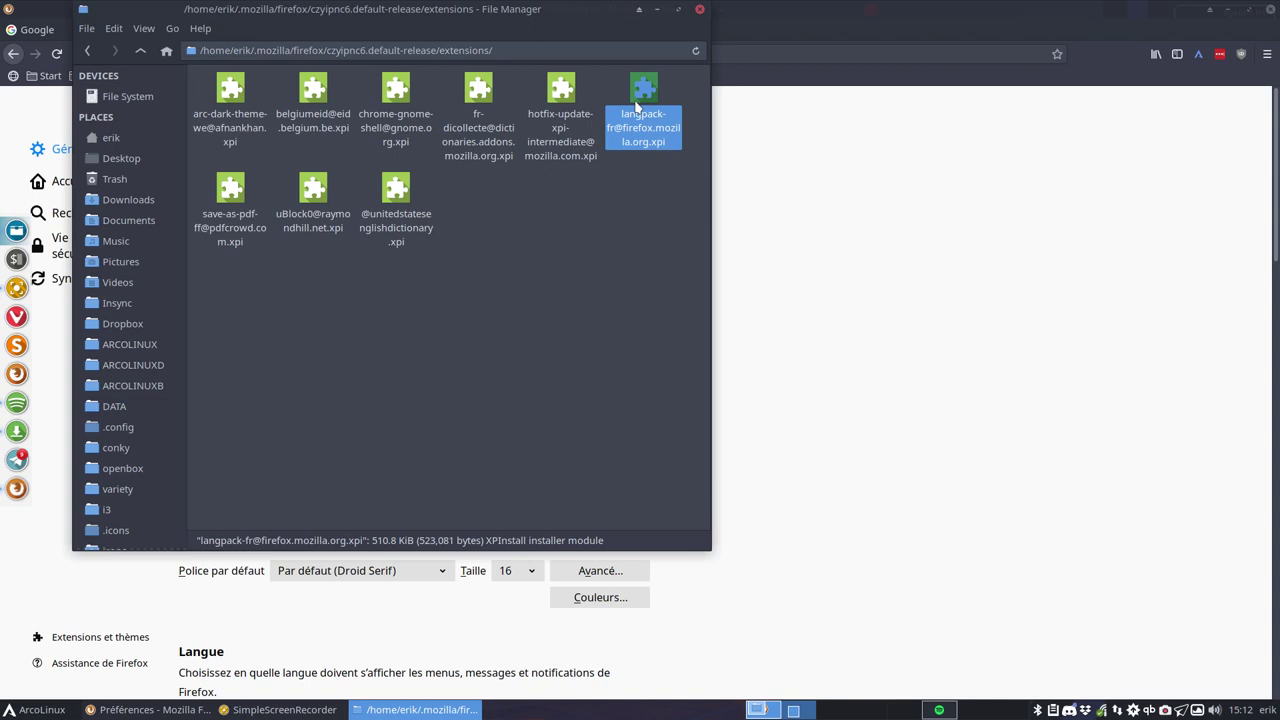
{"action": "left_click", "coordinate": [743, 236]}
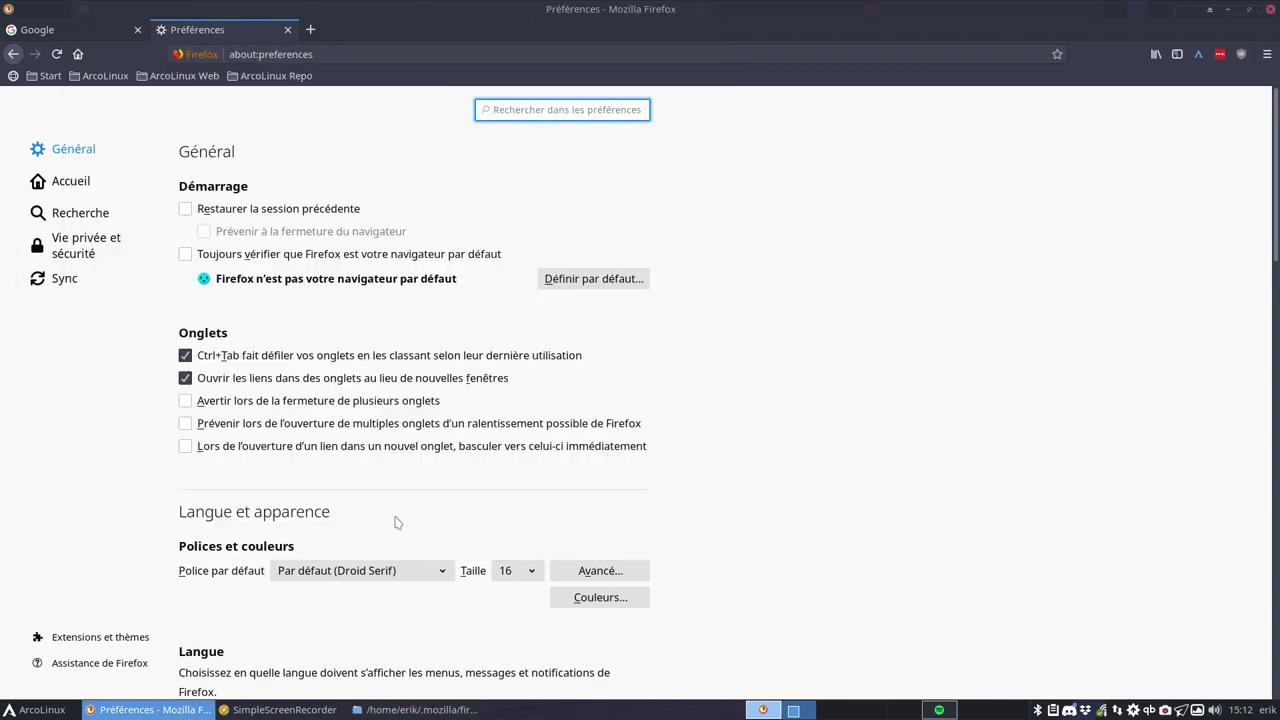
Step: Scroll the Général preferences page down to the Langue section
{"action": "left_click", "coordinate": [73, 150]}
{"action": "scroll", "coordinate": [533, 401], "scroll_direction": "down", "scroll_amount": 5}
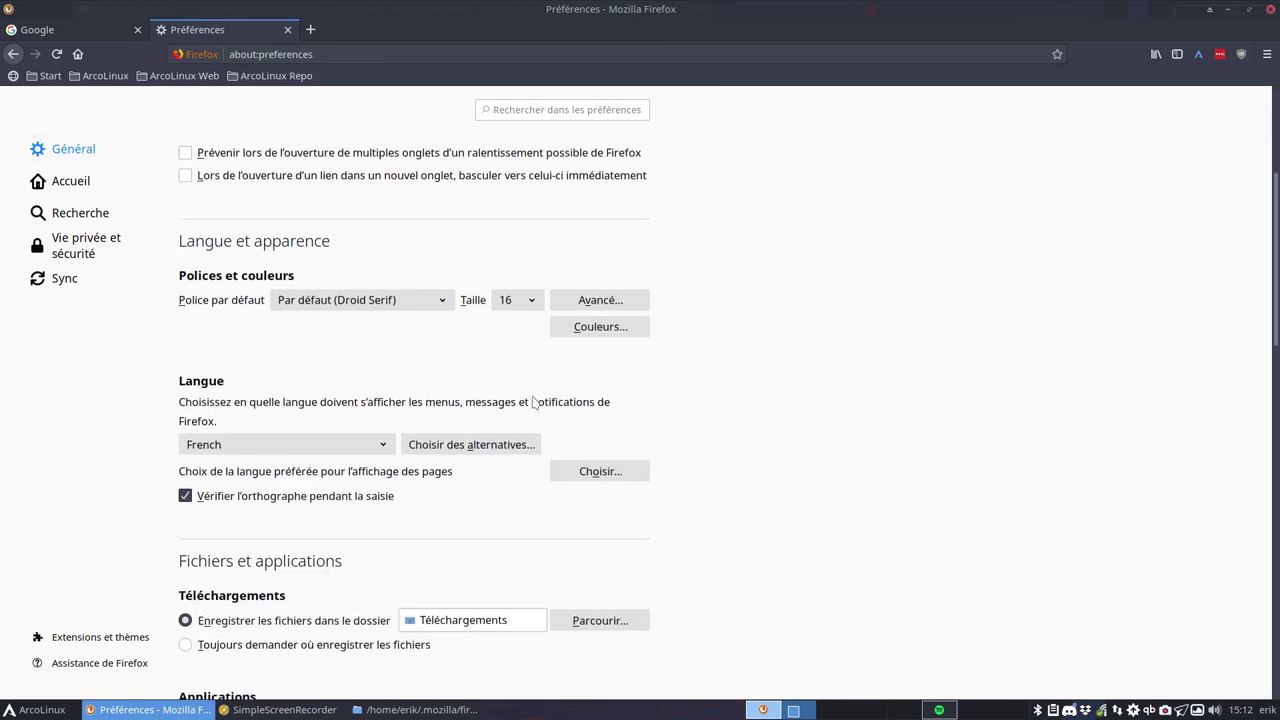
{"action": "scroll", "coordinate": [533, 401], "scroll_direction": "down", "scroll_amount": 1}
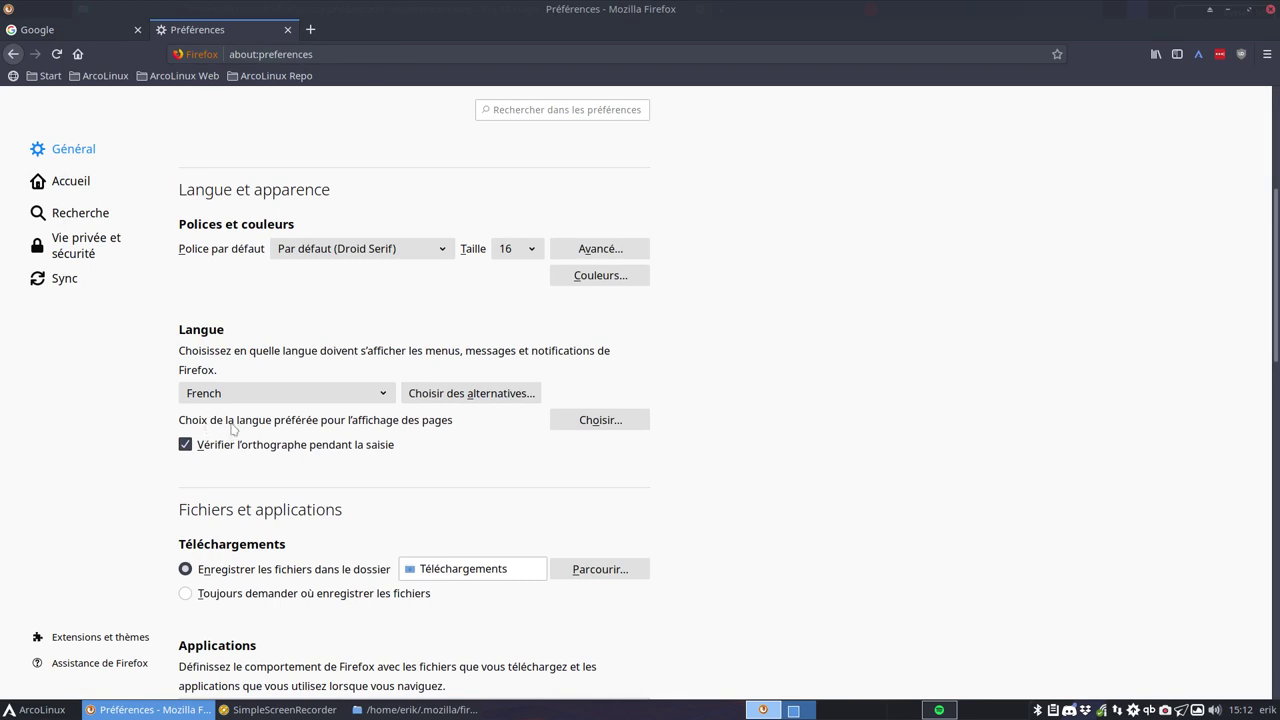
Step: Browse web page languages without adding any, and keep French as interface language
{"action": "left_click", "coordinate": [599, 424]}
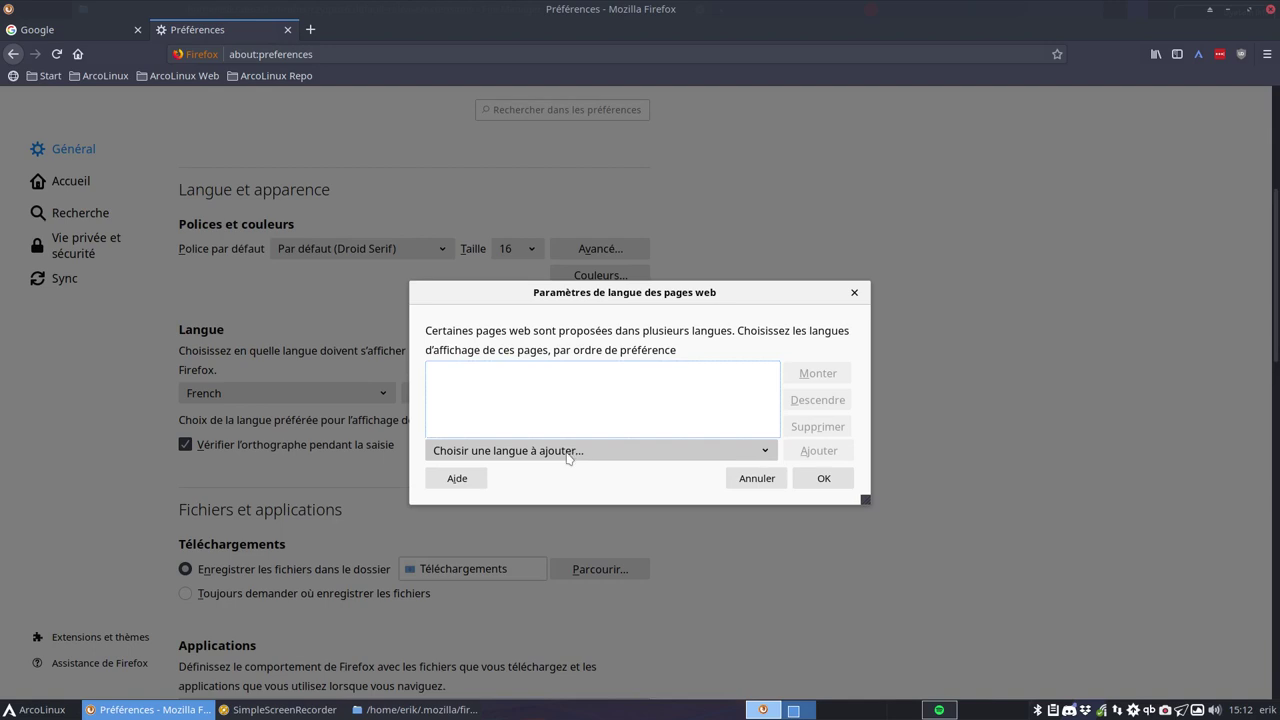
{"action": "left_click", "coordinate": [566, 452]}
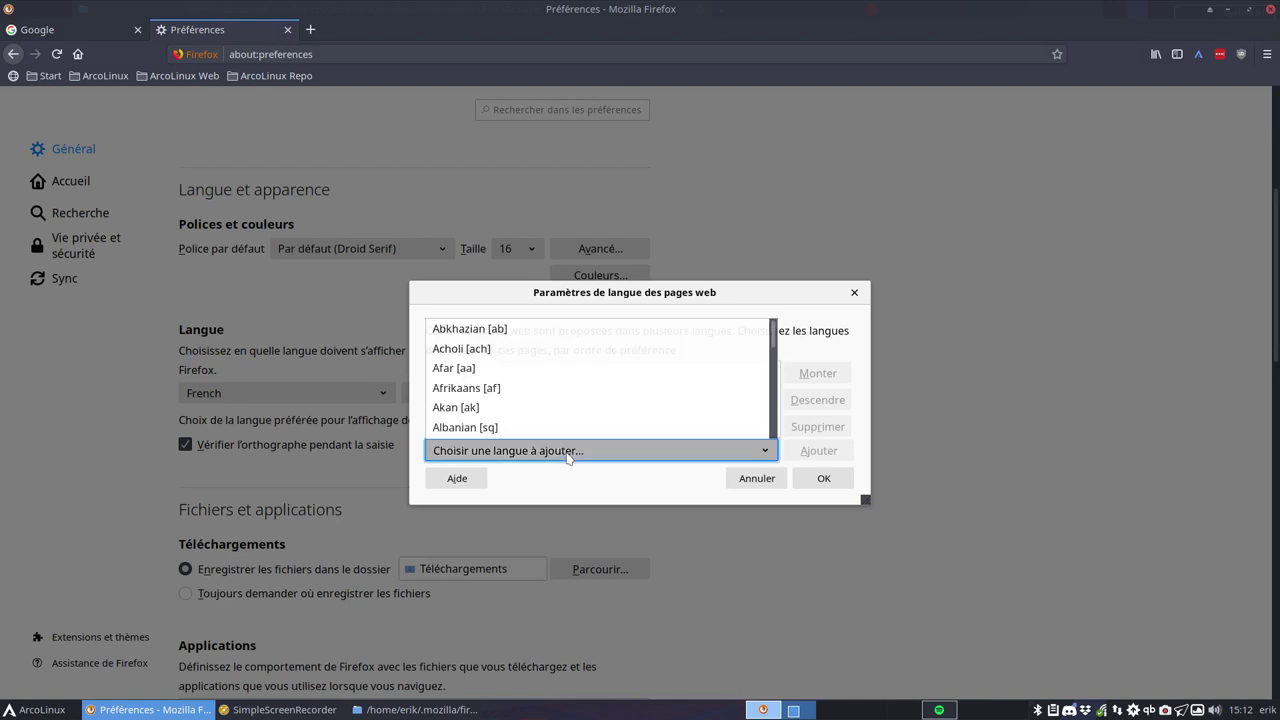
{"action": "left_click", "coordinate": [729, 297]}
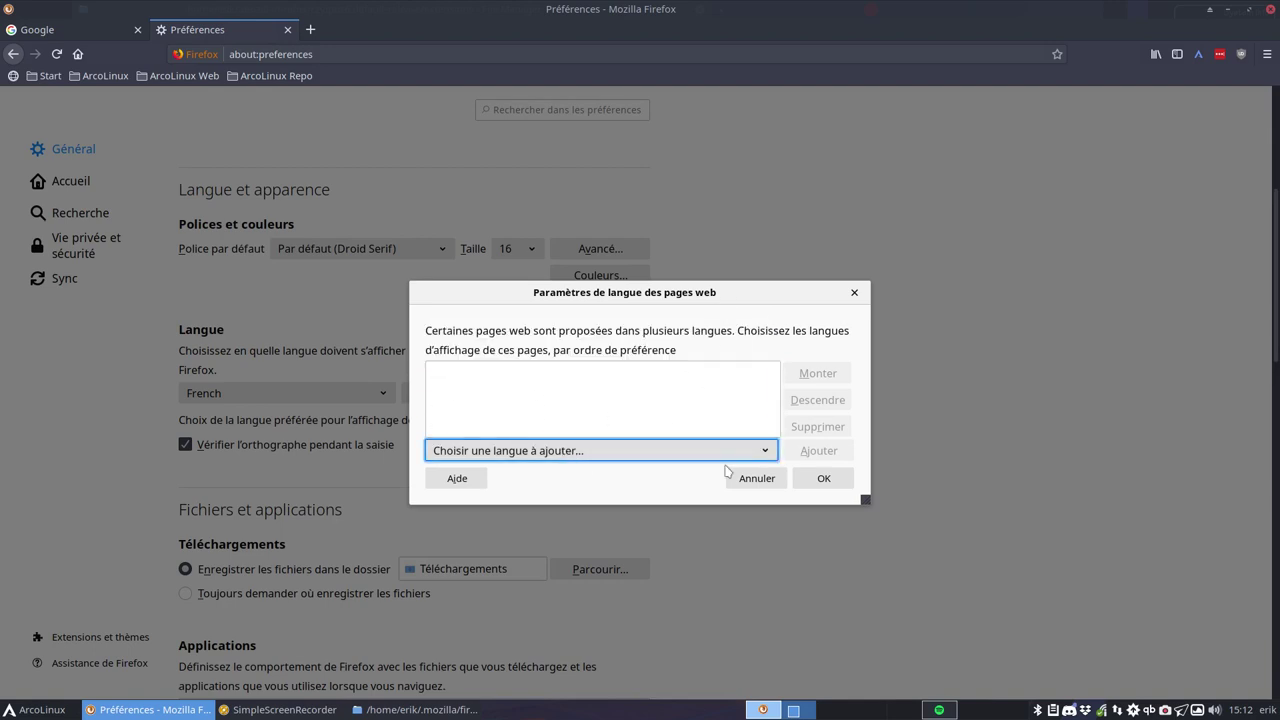
{"action": "left_click", "coordinate": [757, 478]}
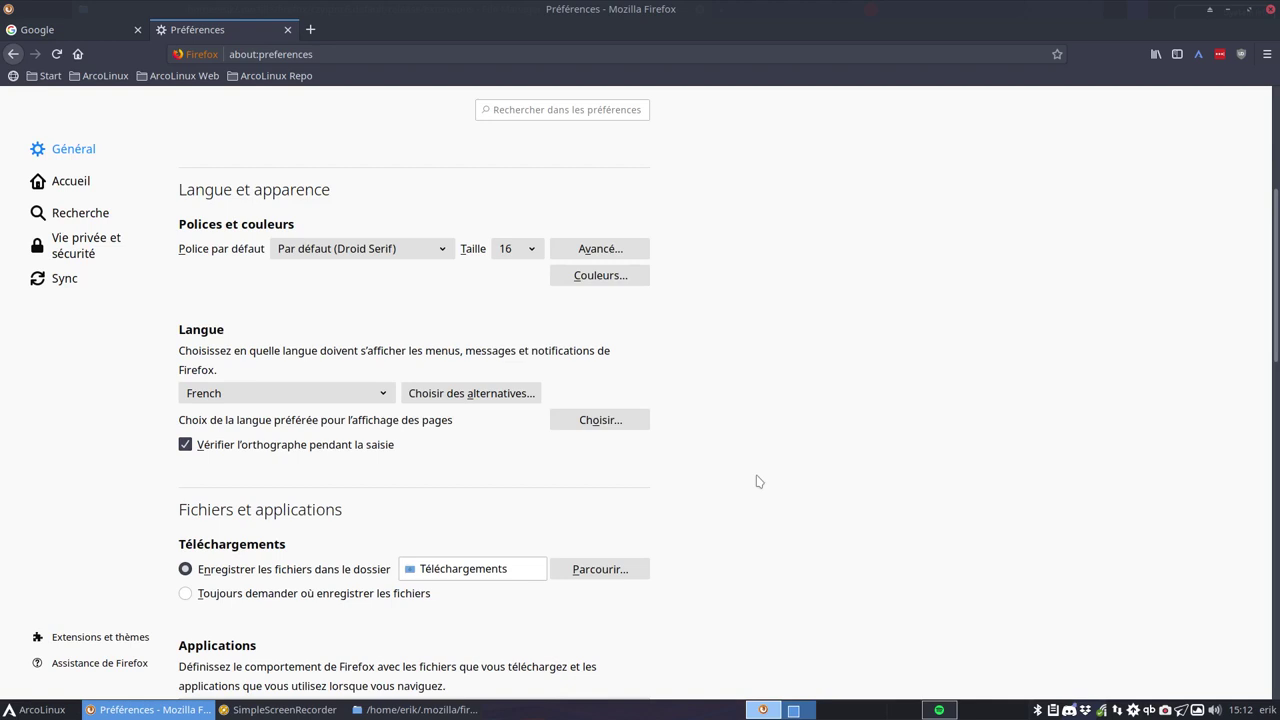
{"action": "left_click", "coordinate": [374, 395]}
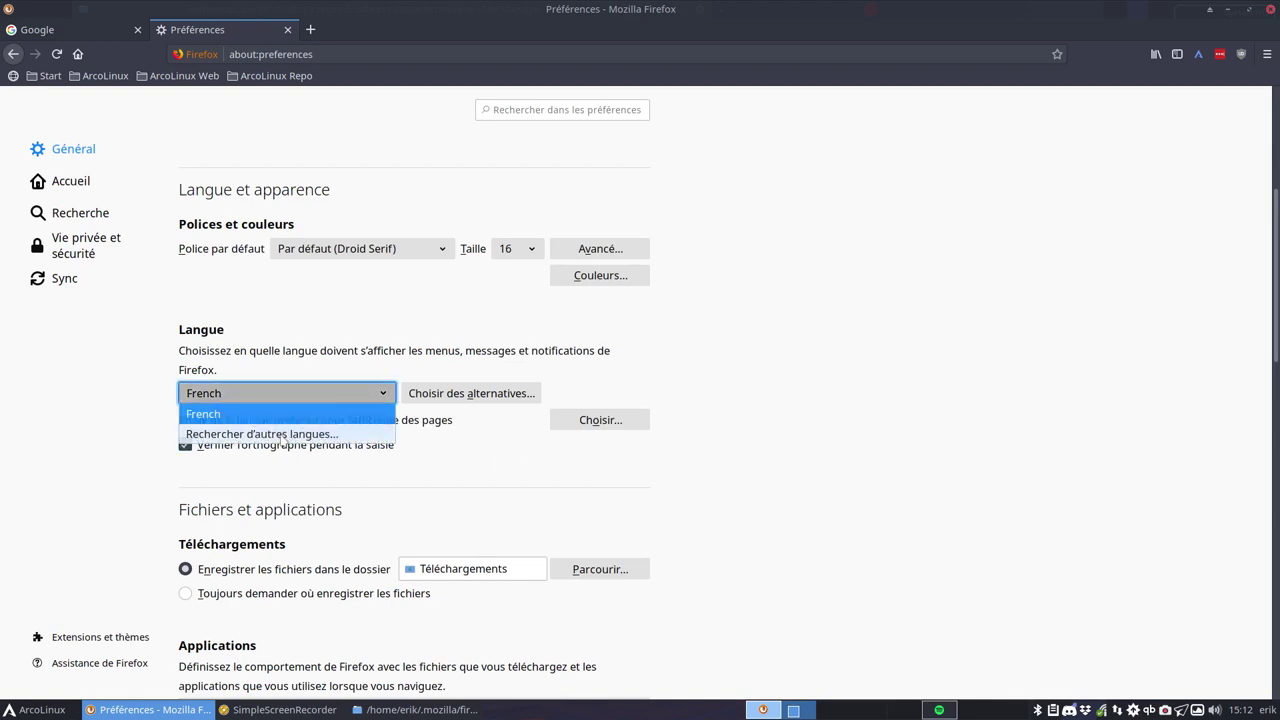
{"action": "left_click", "coordinate": [504, 401]}
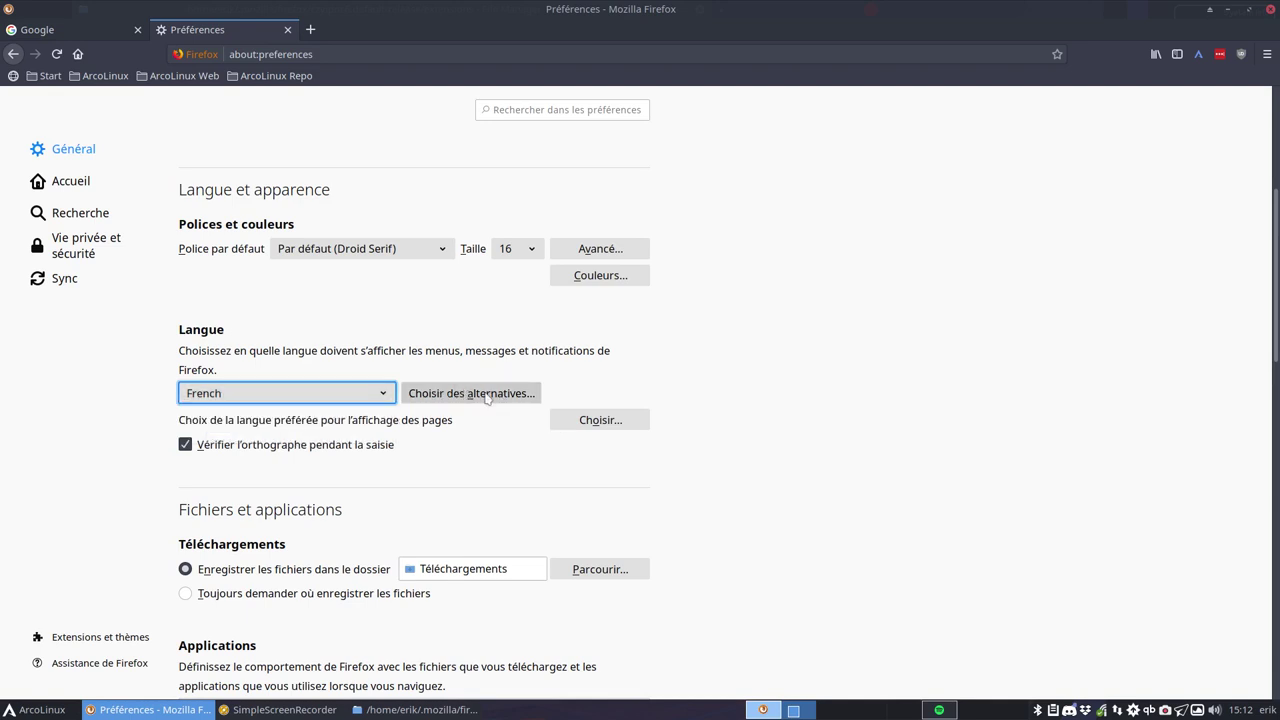
{"action": "left_click", "coordinate": [487, 398]}
{"action": "left_click", "coordinate": [490, 465]}
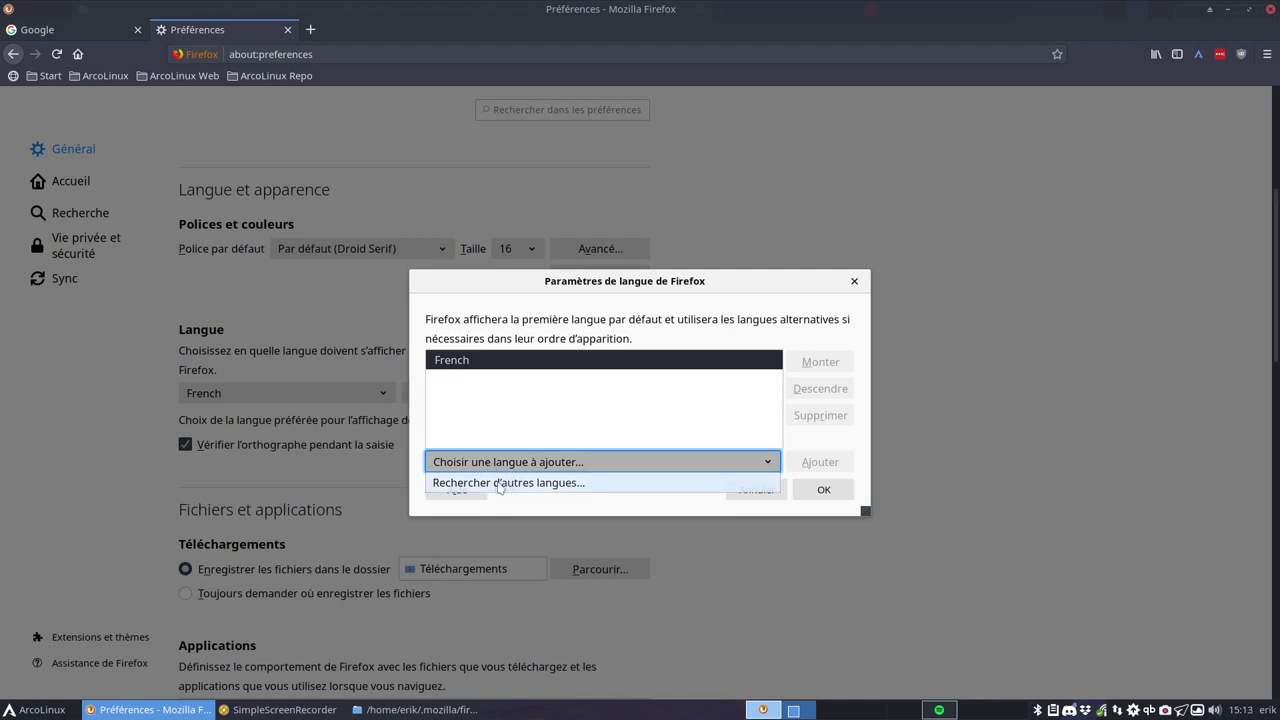
{"action": "left_click", "coordinate": [522, 487]}
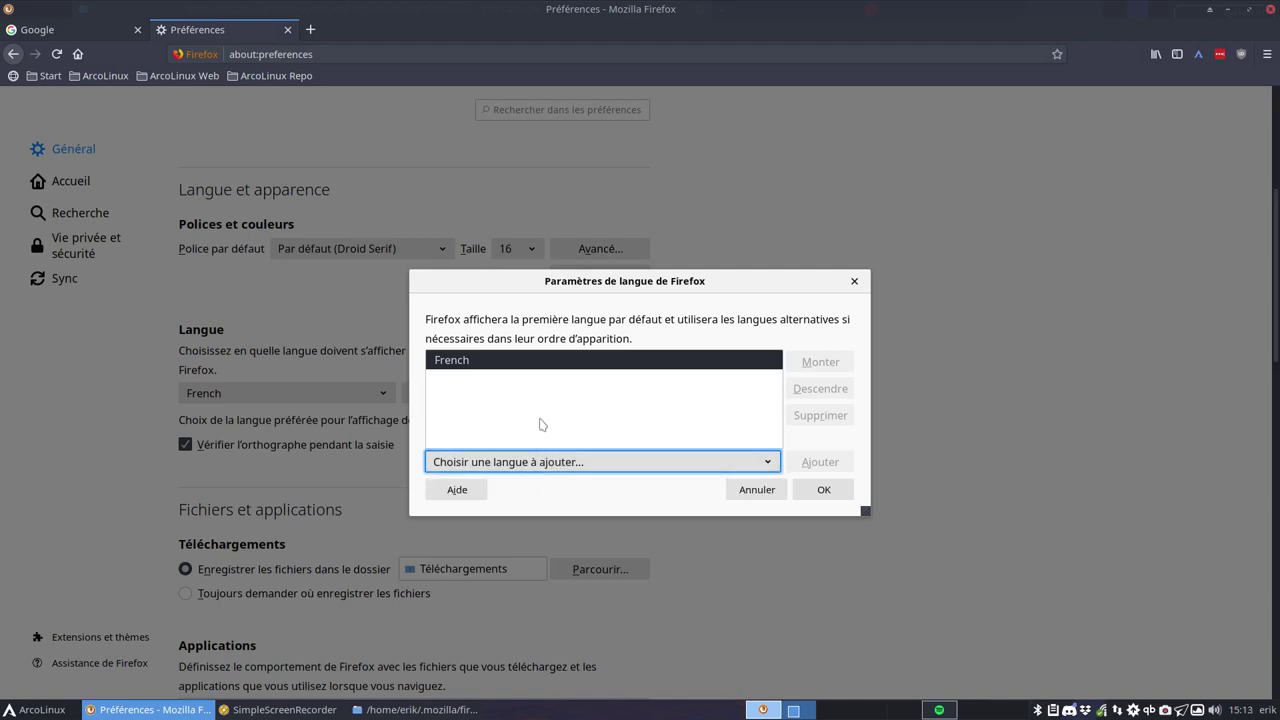
{"action": "left_click", "coordinate": [547, 461]}
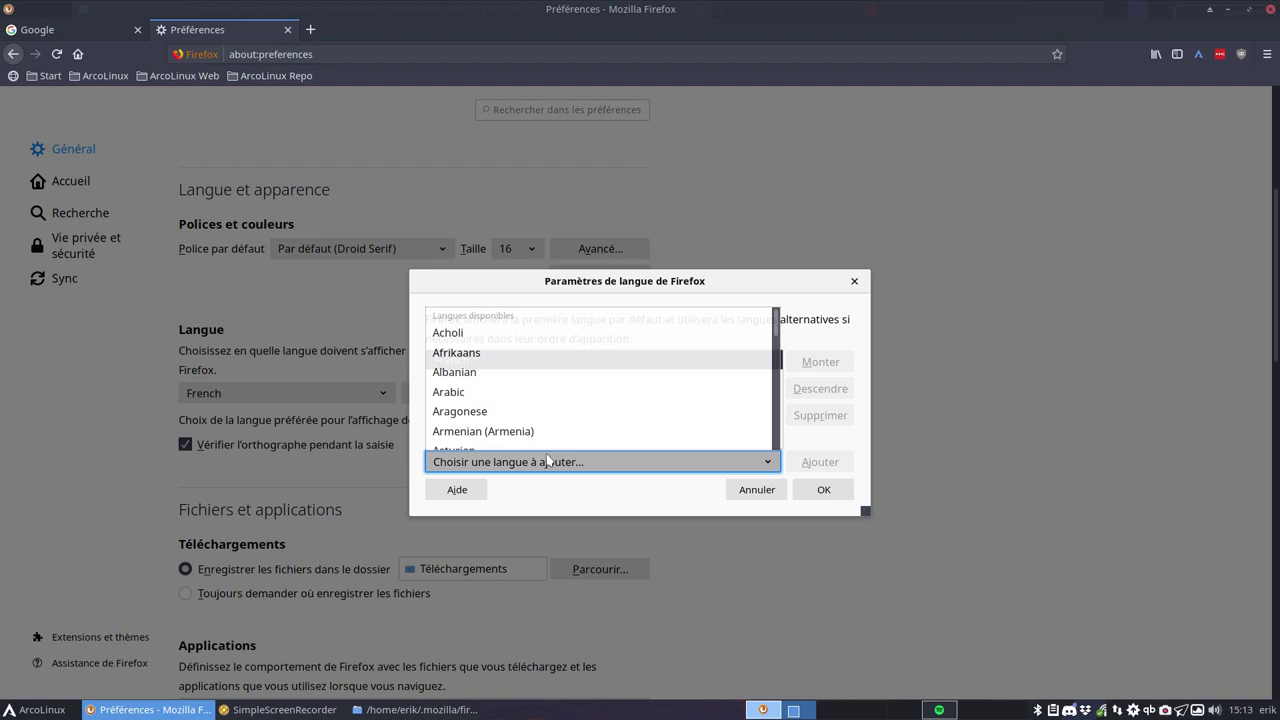
{"action": "key", "text": "e"}
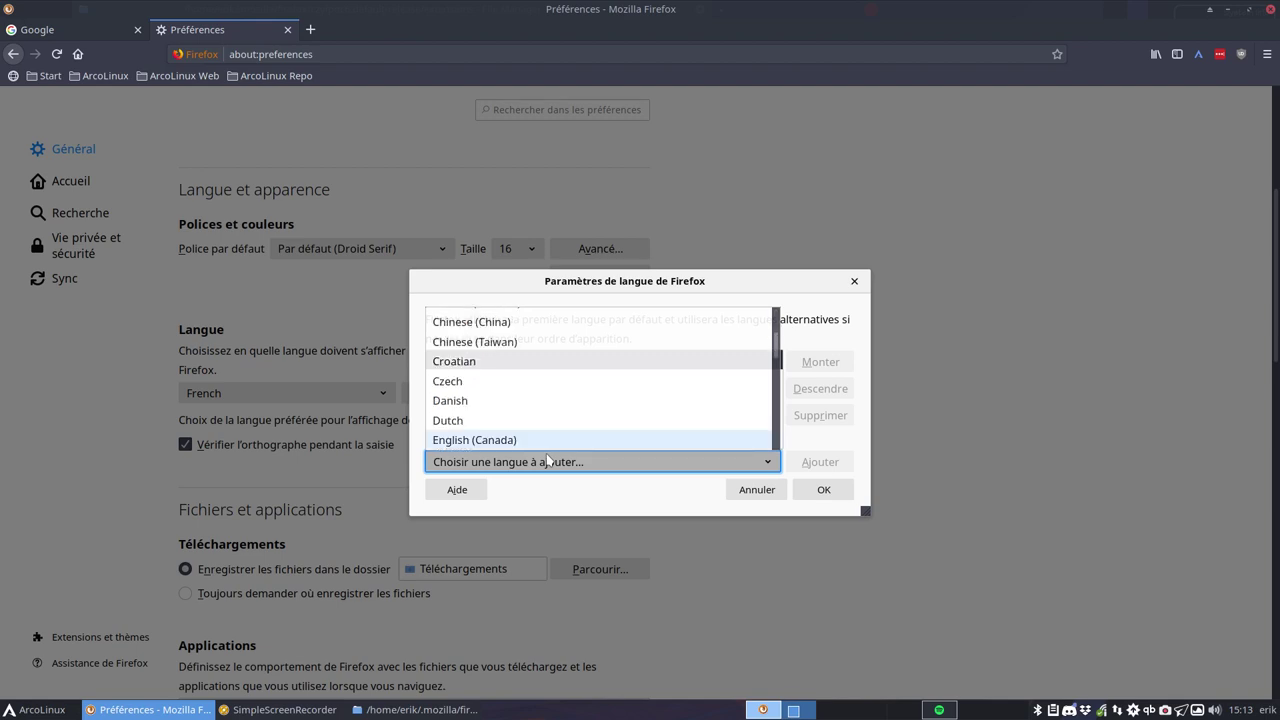
{"action": "scroll", "coordinate": [543, 386], "scroll_direction": "down", "scroll_amount": 1}
{"action": "scroll", "coordinate": [539, 389], "scroll_direction": "down", "scroll_amount": 4}
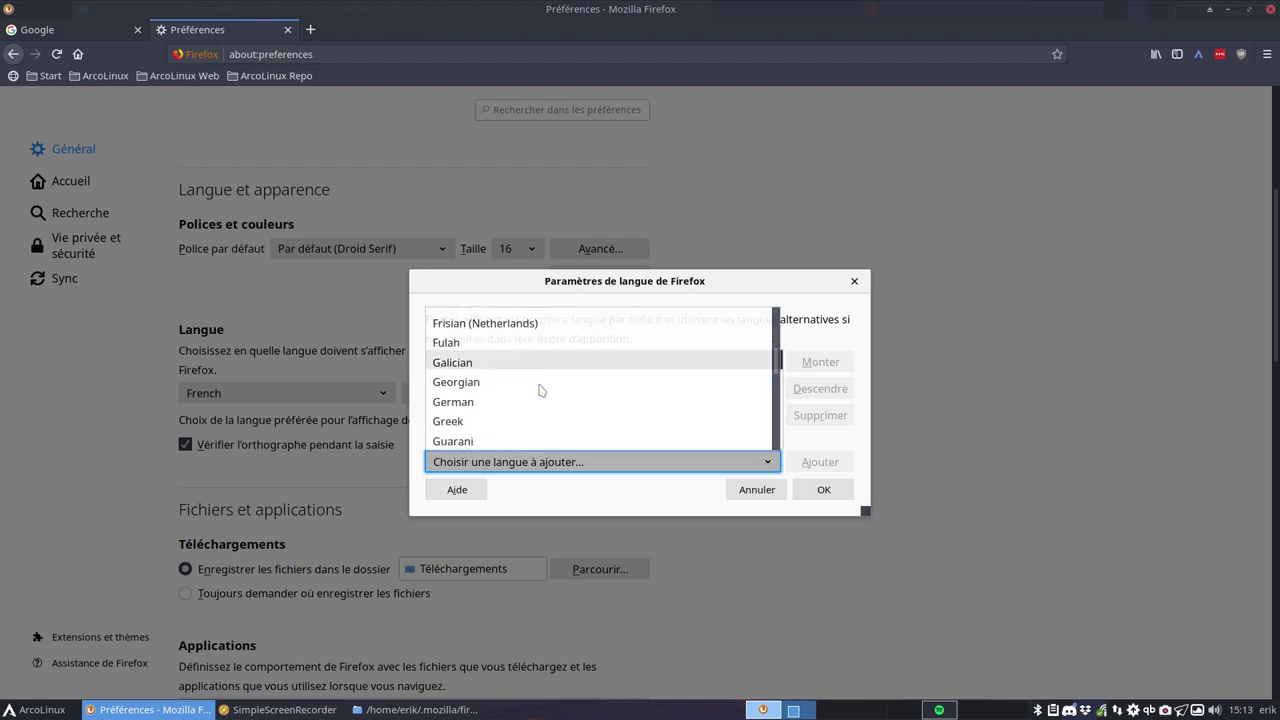
{"action": "left_click", "coordinate": [750, 495]}
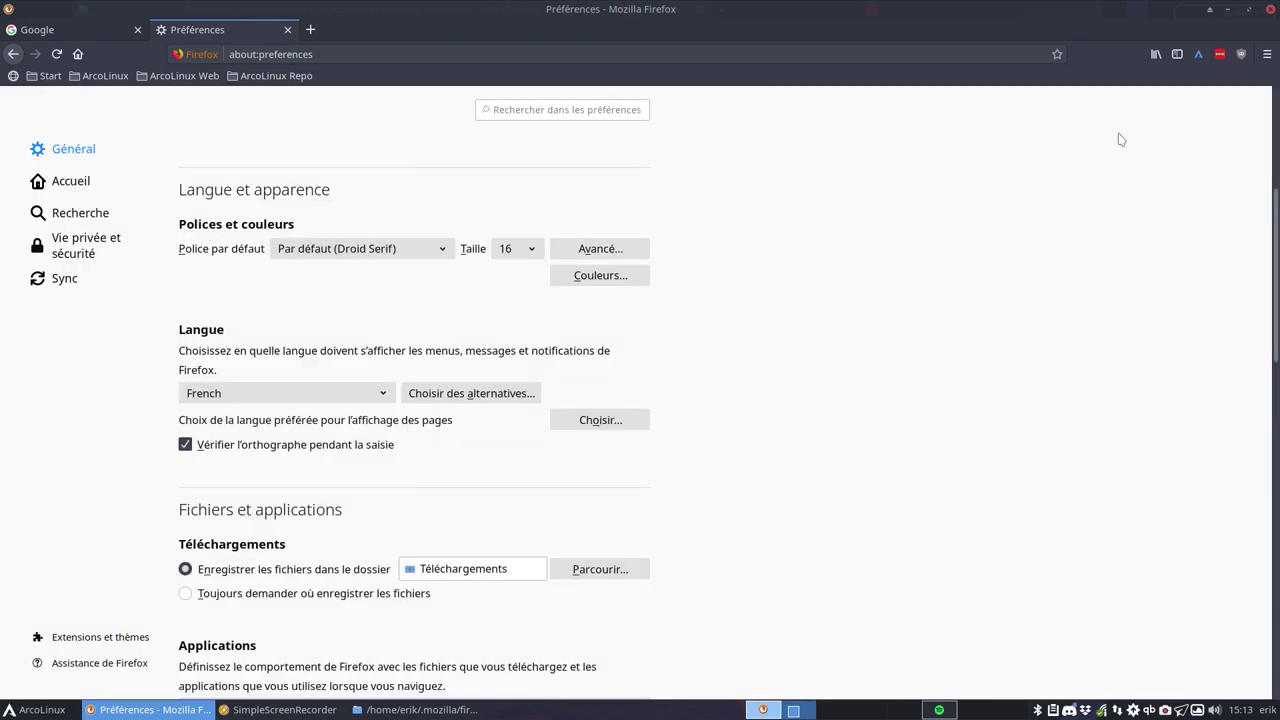
Step: Quit Firefox, delete the langpack-fr and fr-dicollecte .xpi files, and relaunch Firefox
{"action": "left_click", "coordinate": [1273, 12]}
{"action": "left_click", "coordinate": [593, 280]}
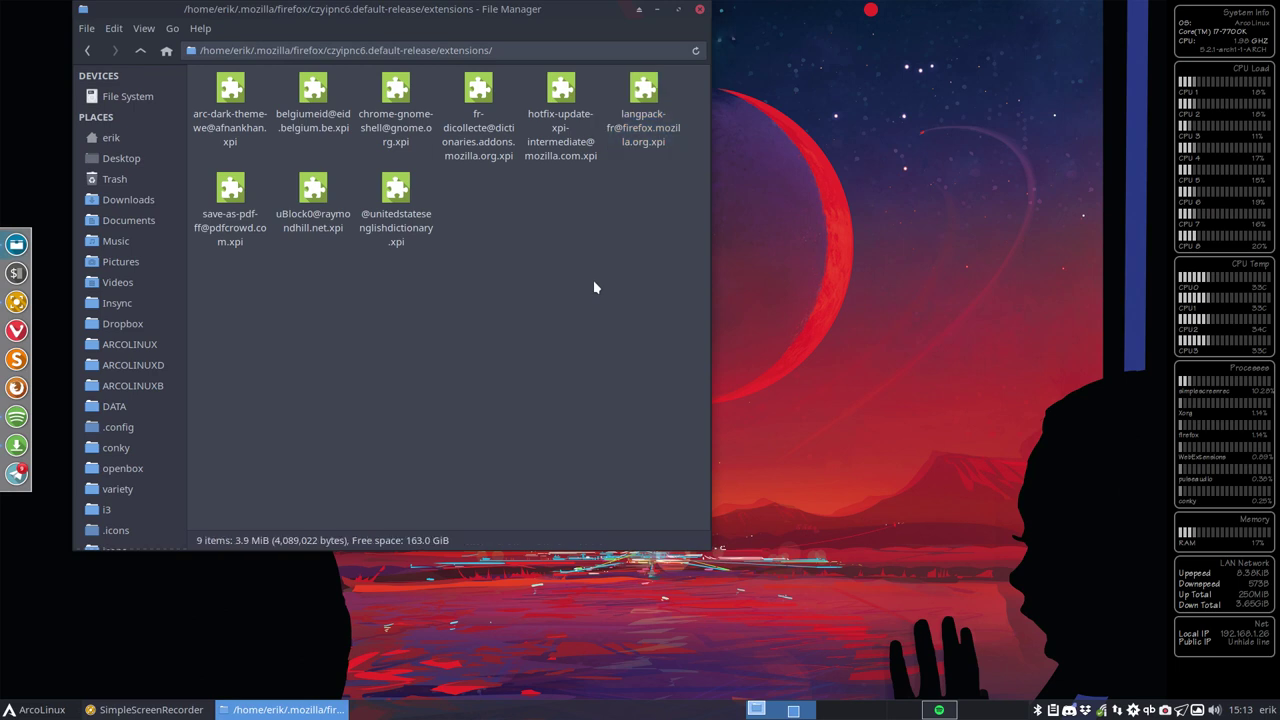
{"action": "left_click", "coordinate": [645, 92]}
{"action": "key", "text": "Delete"}
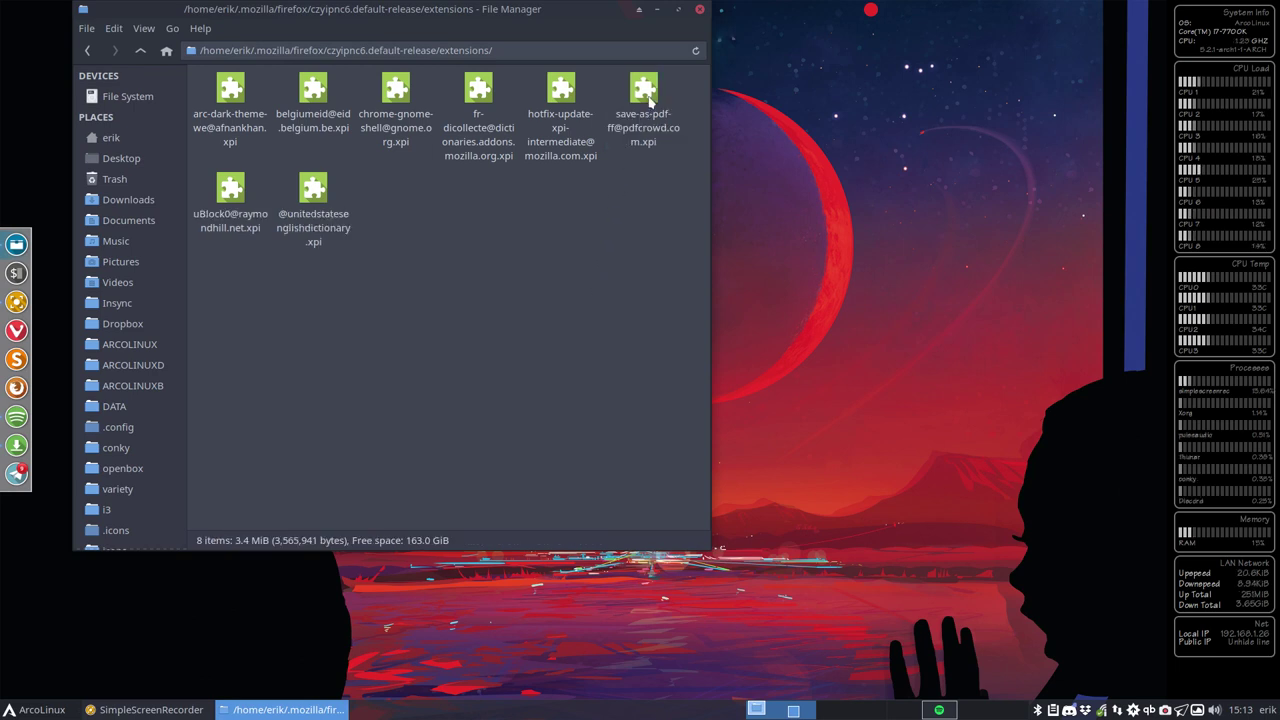
{"action": "left_click", "coordinate": [476, 92]}
{"action": "key", "text": "Delete"}
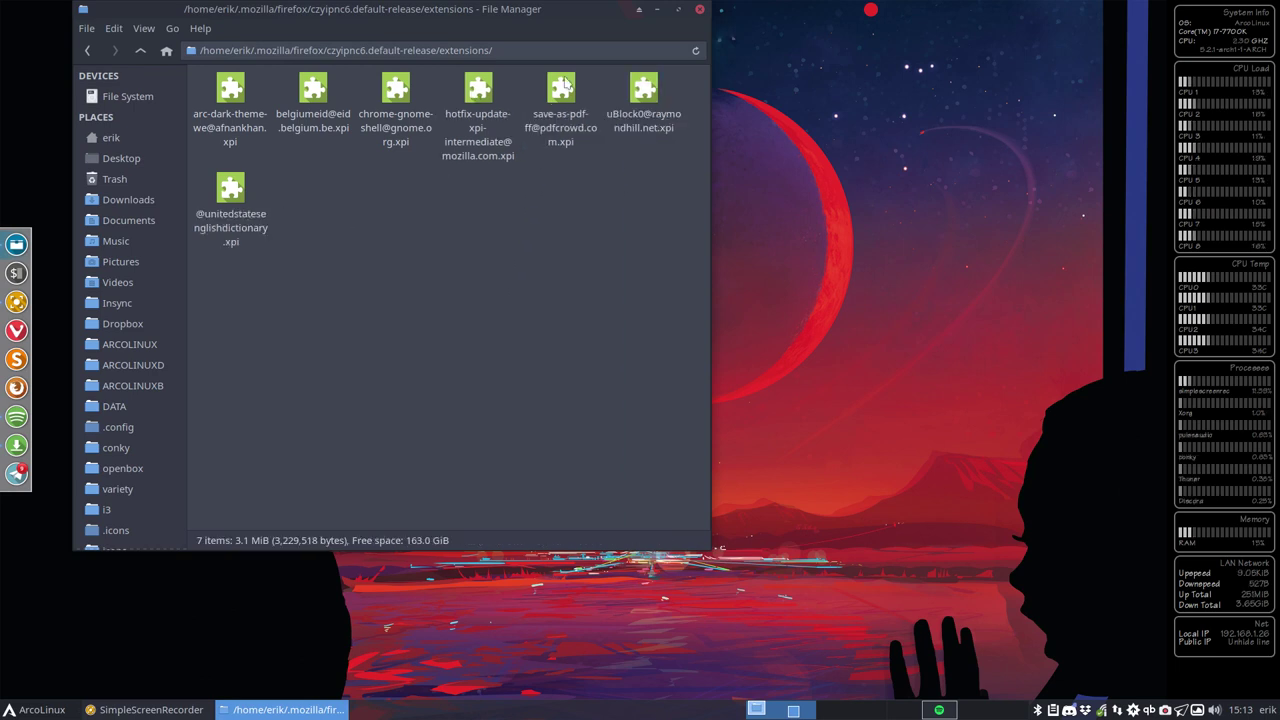
{"action": "left_click", "coordinate": [699, 12]}
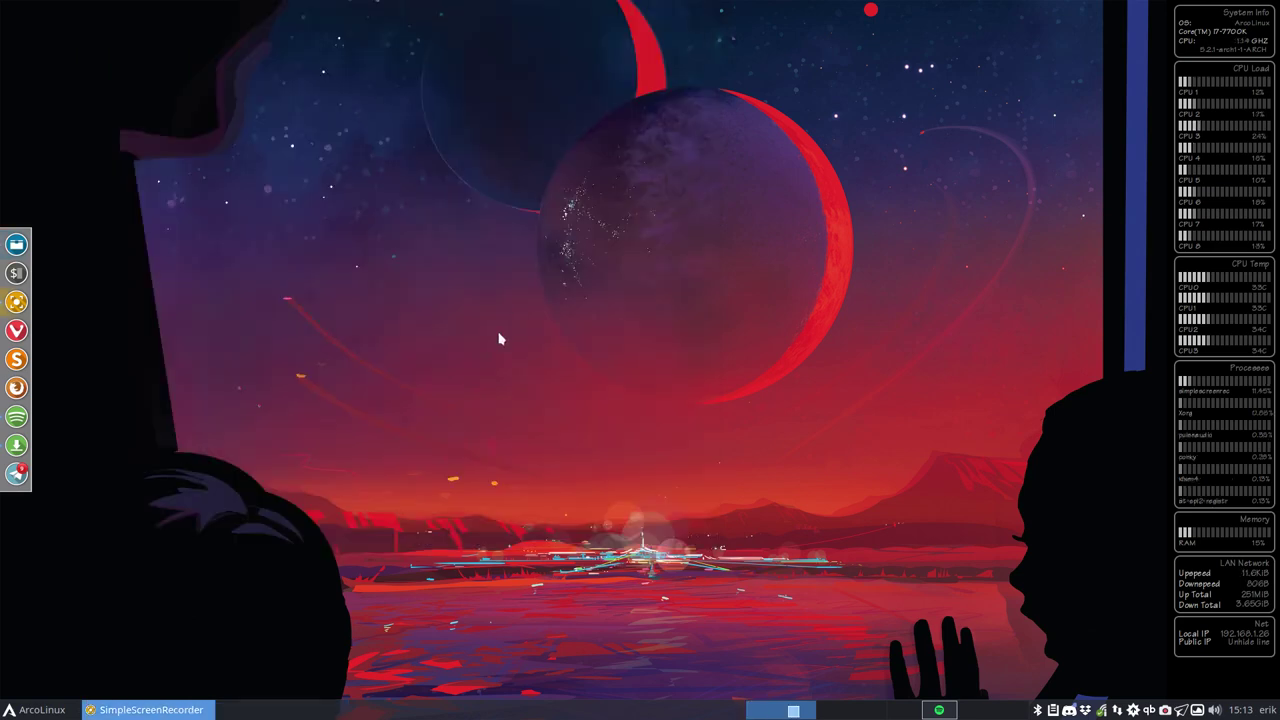
{"action": "key", "text": "super+F1"}
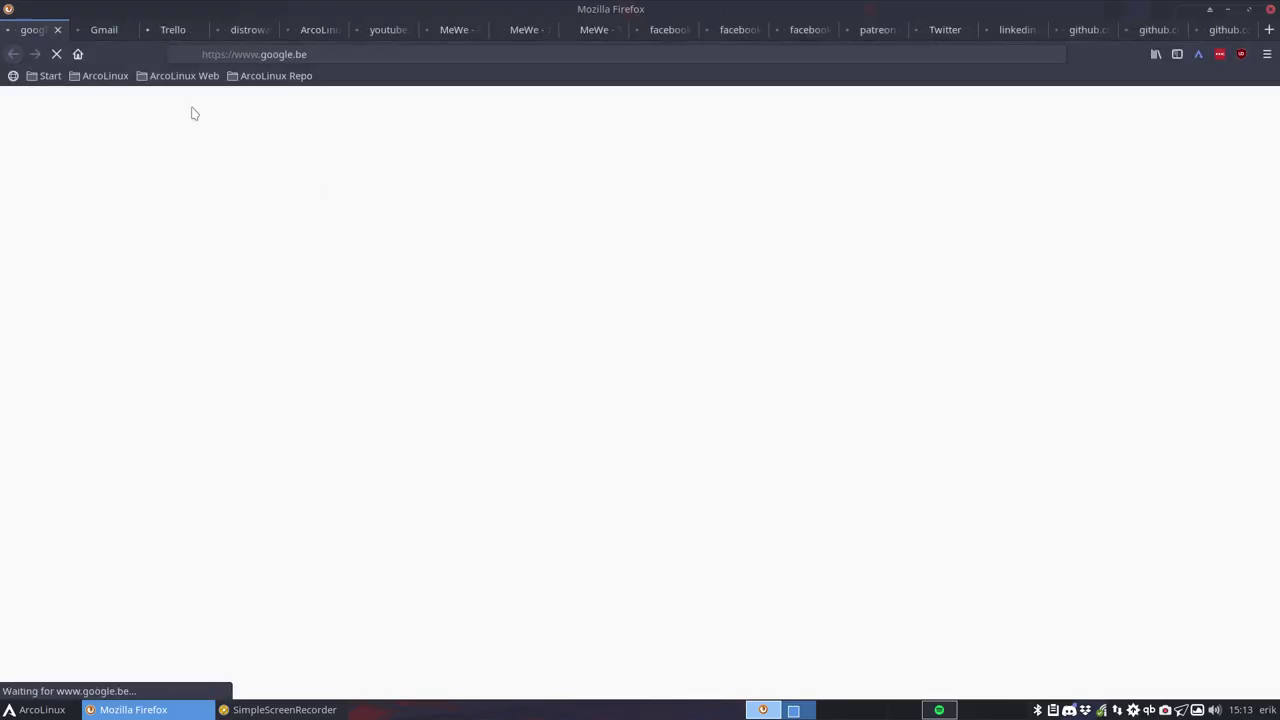
Step: Close all tabs except Google and confirm the menus now read in English
{"action": "right_click", "coordinate": [32, 31]}
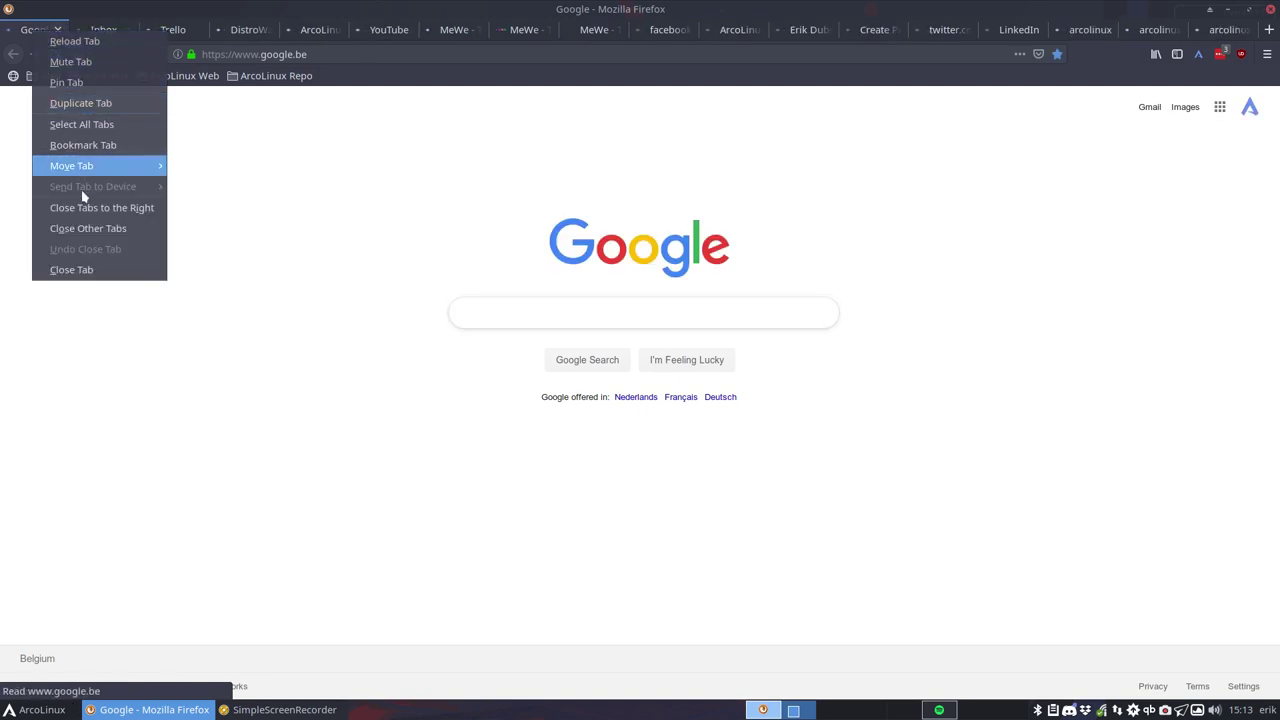
{"action": "left_click", "coordinate": [108, 229]}
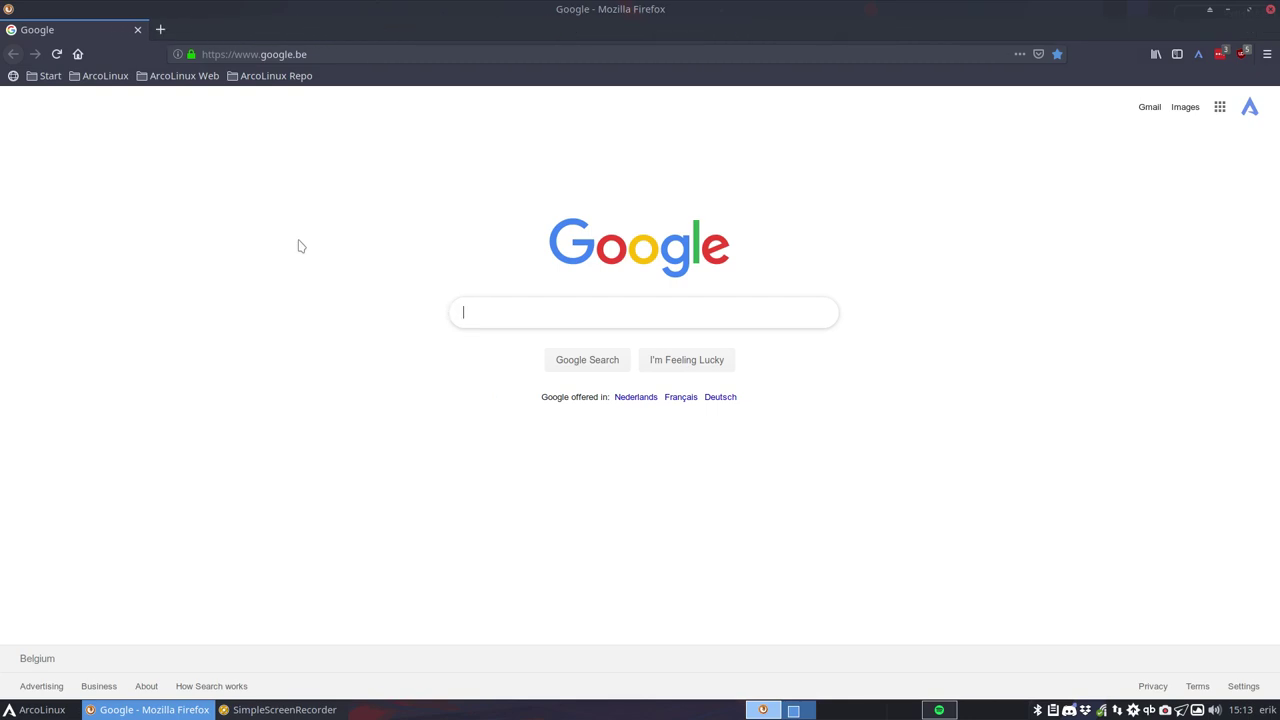
{"action": "key", "text": "alt"}
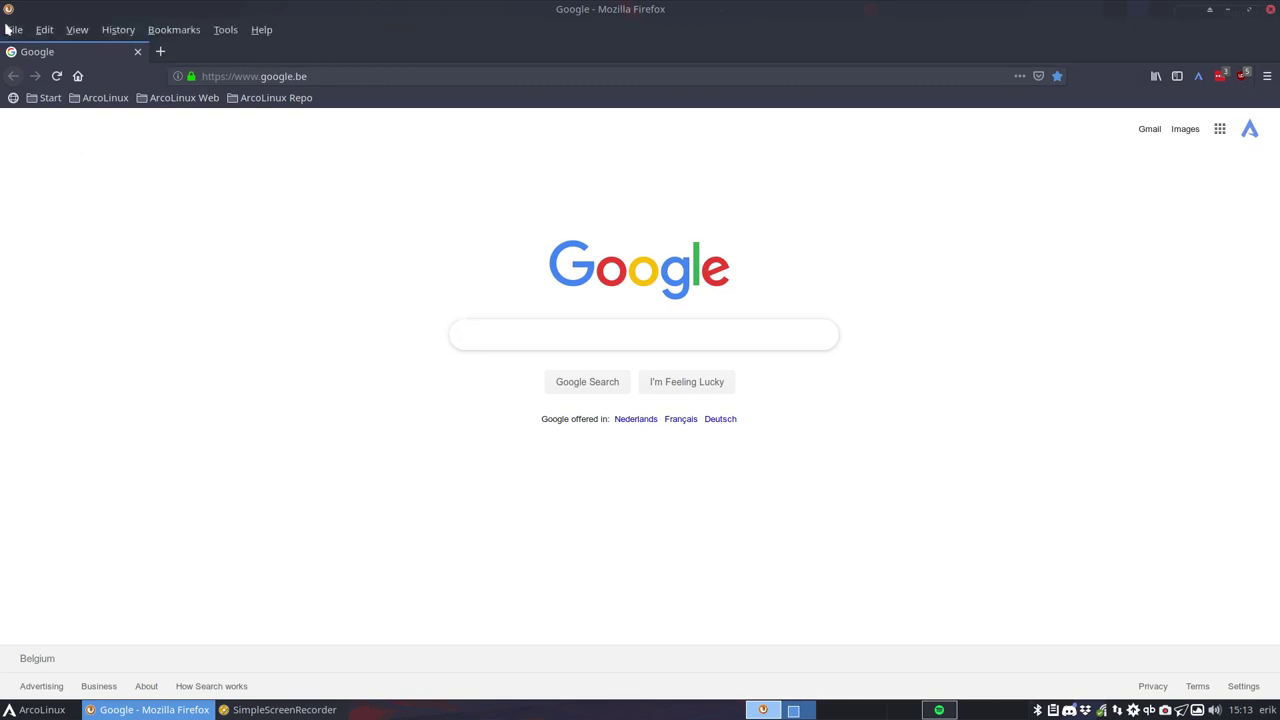
{"action": "left_click", "coordinate": [12, 30]}
{"action": "mouse_move", "coordinate": [261, 29]}
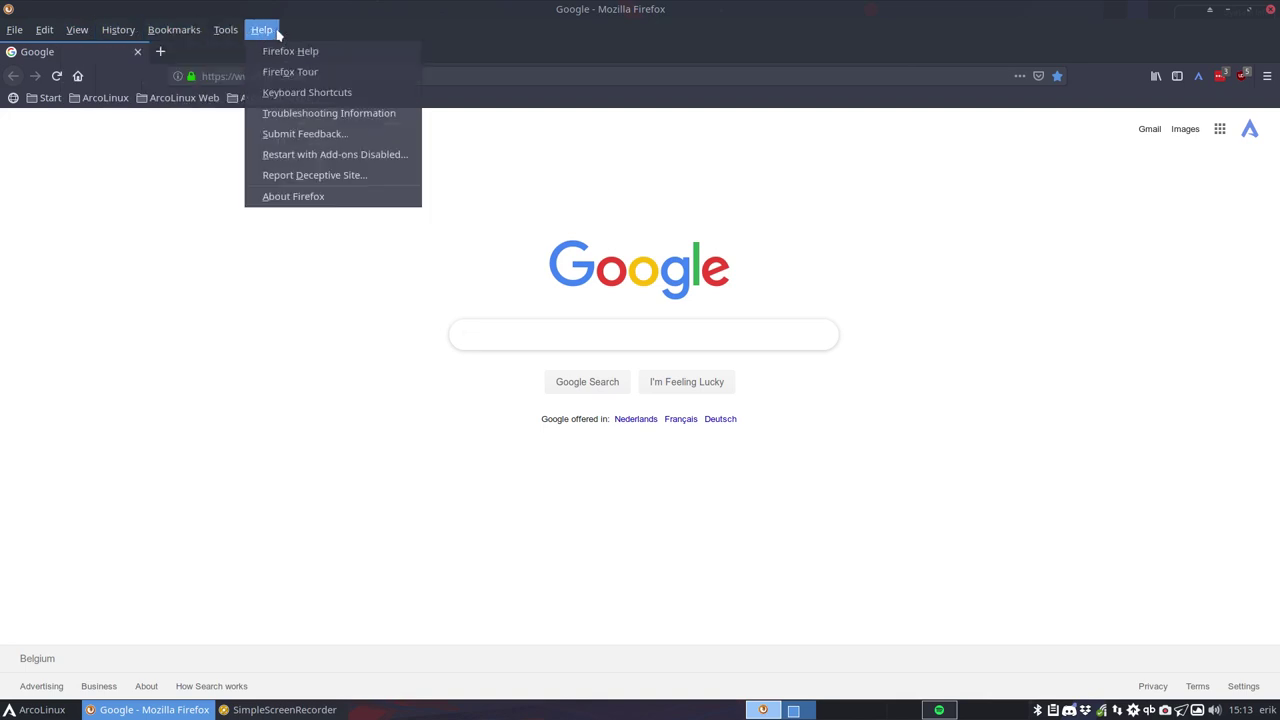
{"action": "left_click", "coordinate": [291, 279]}
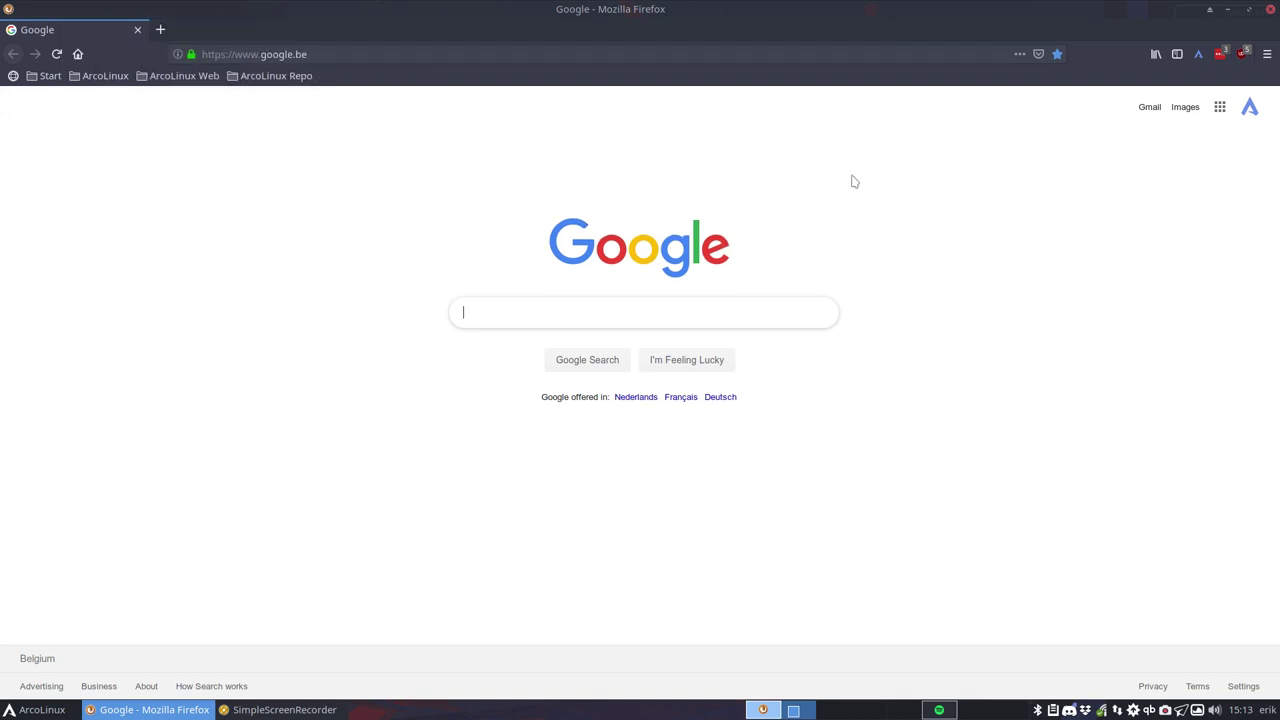
{"action": "left_click", "coordinate": [1267, 55]}
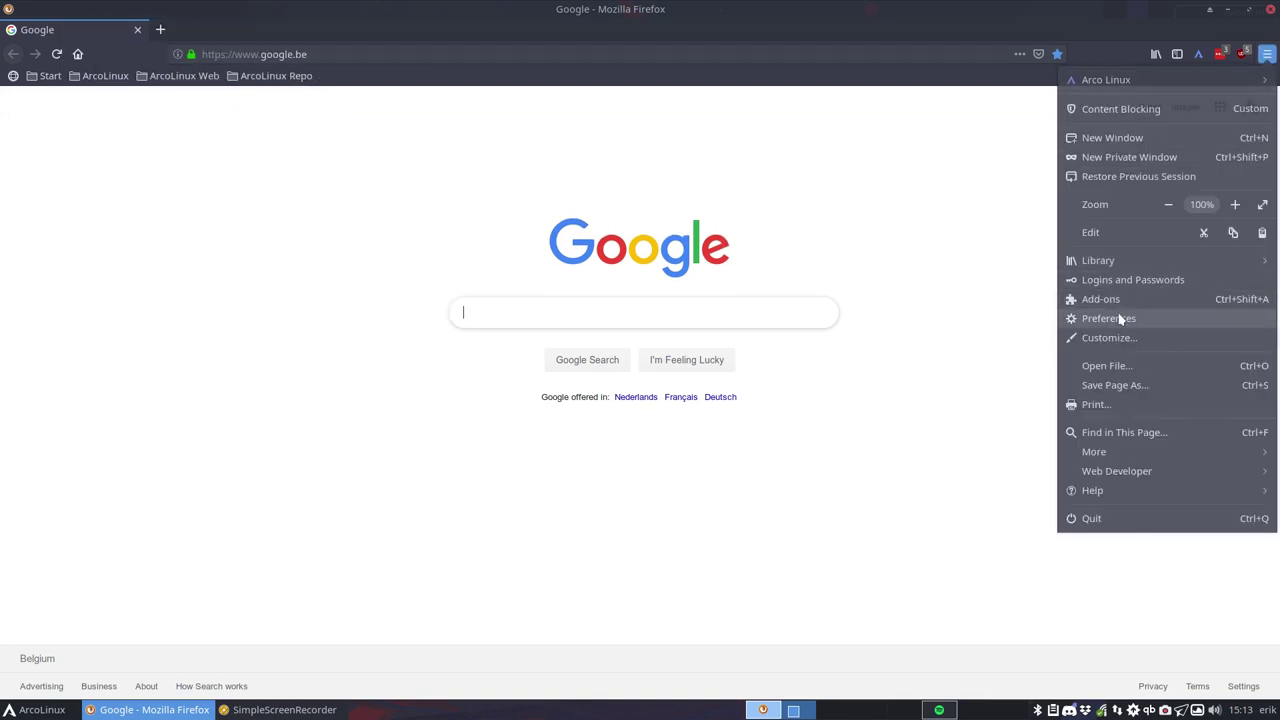
Step: Check the English Preferences display-language list, then close Firefox
{"action": "left_click", "coordinate": [1090, 318]}
{"action": "scroll", "coordinate": [455, 400], "scroll_direction": "down", "scroll_amount": 3}
{"action": "scroll", "coordinate": [430, 432], "scroll_direction": "down", "scroll_amount": 2}
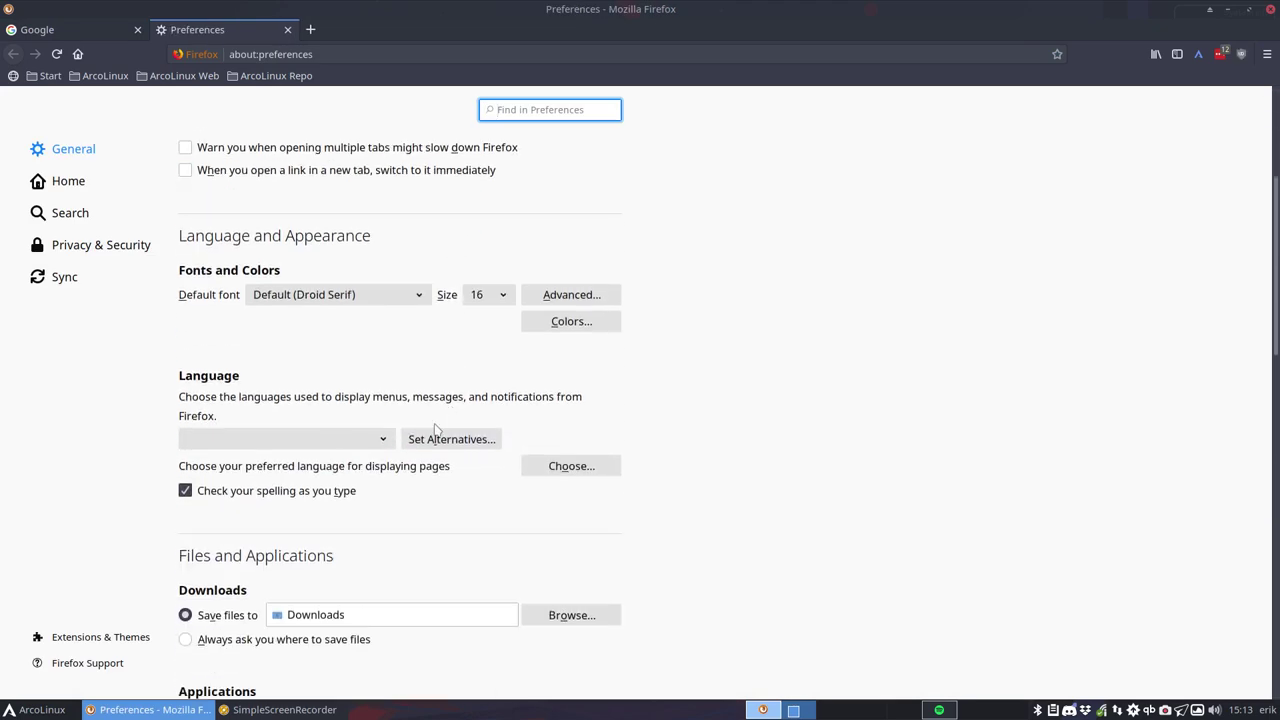
{"action": "left_click", "coordinate": [371, 440]}
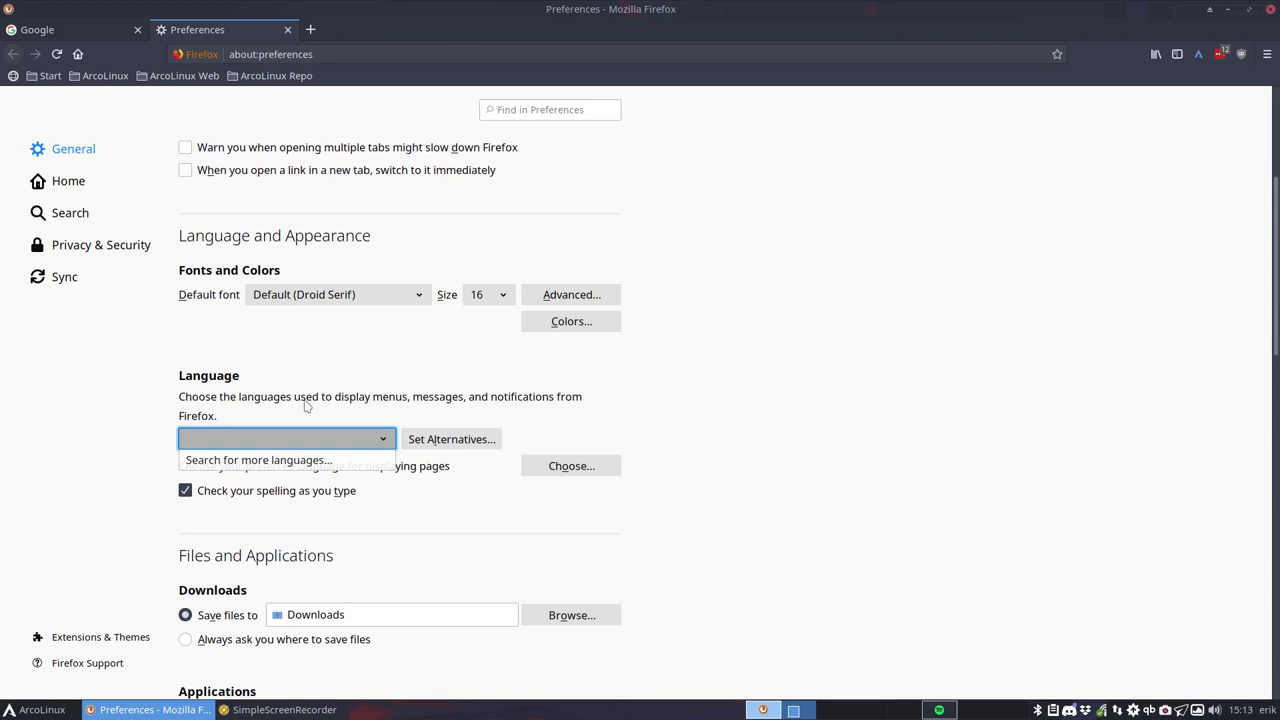
{"action": "left_click", "coordinate": [351, 404]}
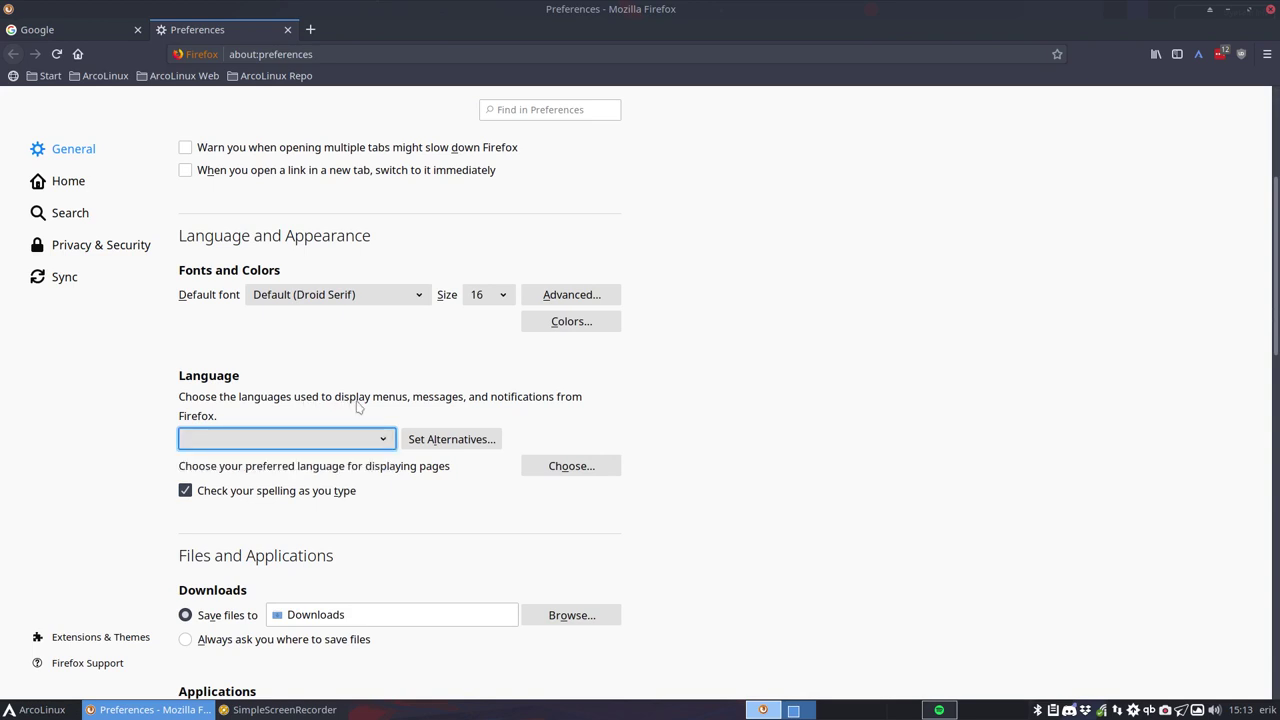
{"action": "left_click", "coordinate": [1273, 10]}
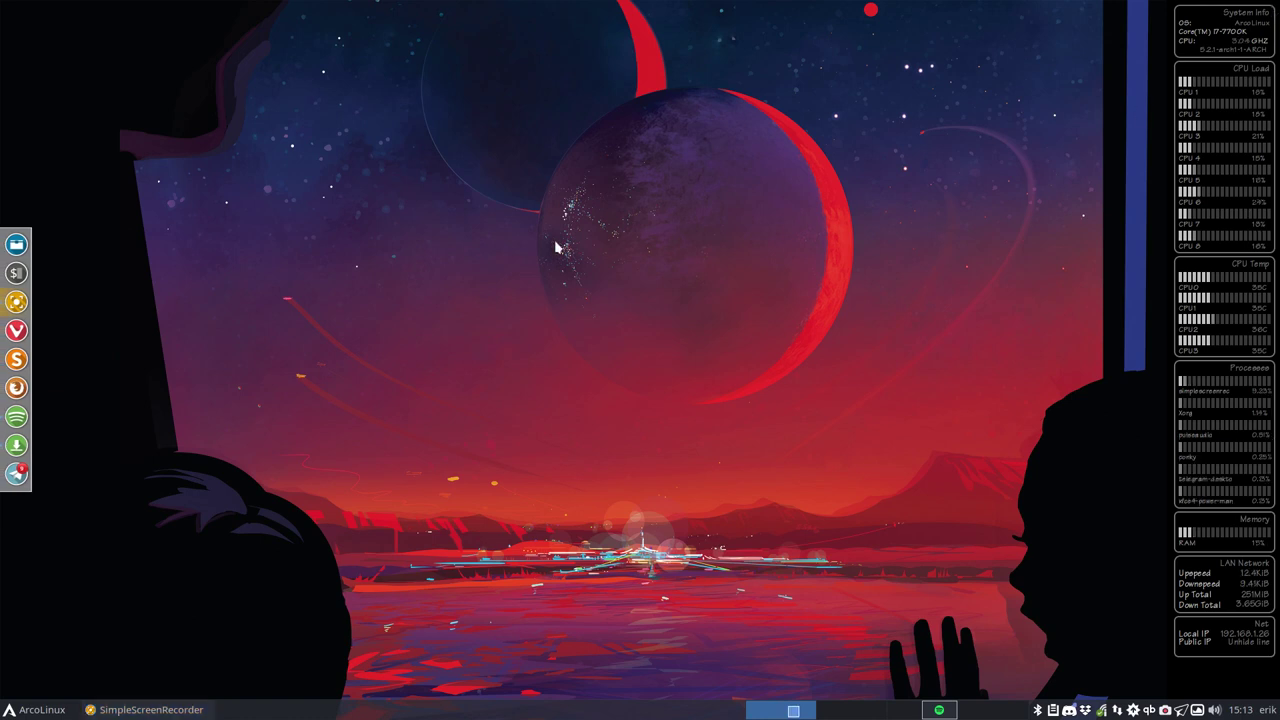